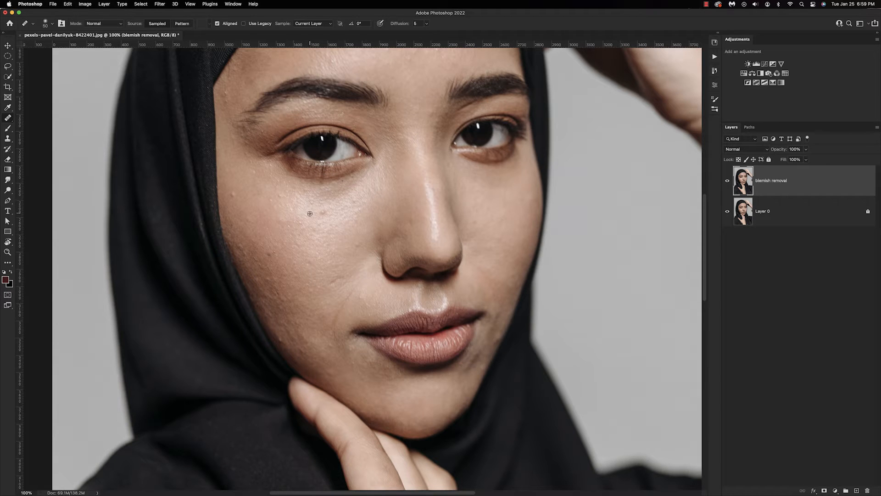
Heal a blemish at the cheek's outer edge with the Healing Brush, using clean skin sampled below the eye.
left_click(326, 220, "alt")
left_click(246, 238)
scroll(409, 350, "down", 2)
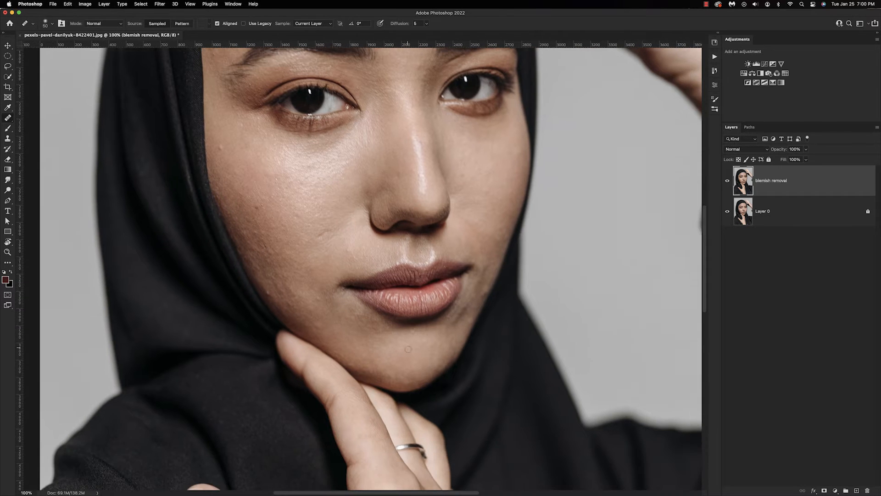
Inspect the forehead, cheeks, mouth area and chin closely for remaining blemishes.
scroll(328, 328, "up", 1)
scroll(328, 327, "left", 2)
scroll(327, 328, "up", 2)
scroll(328, 328, "left", 2)
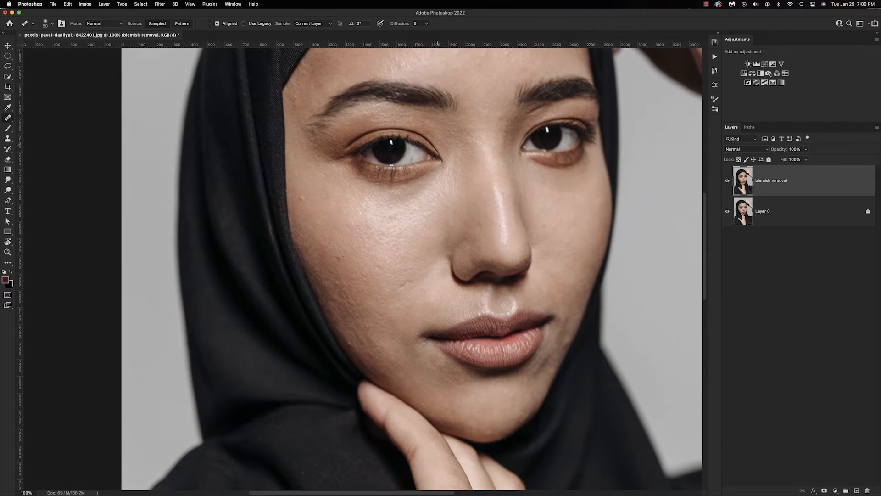
left_click(758, 18)
scroll(376, 213, "up", 2)
scroll(376, 214, "left", 3)
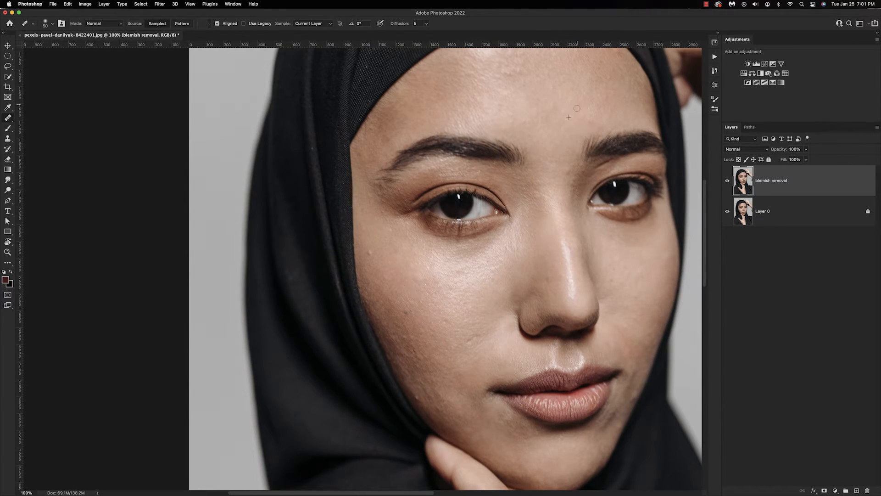
scroll(558, 112, "up", 2)
scroll(558, 112, "left", 3)
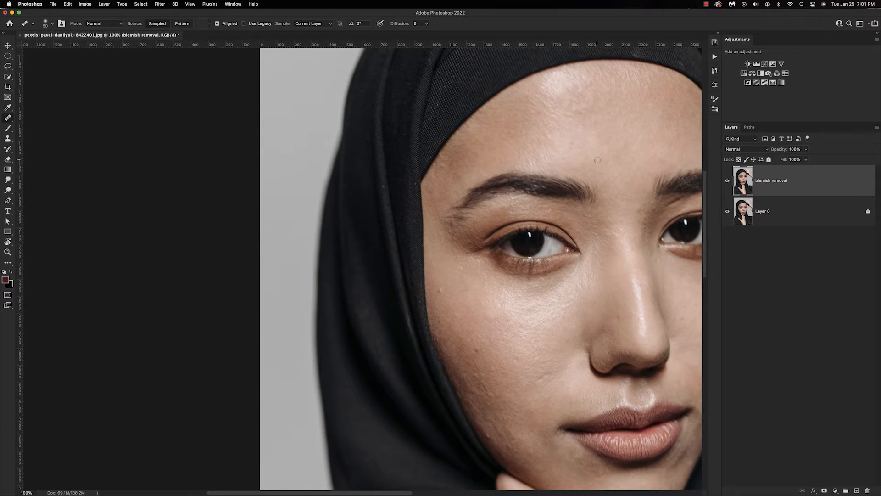
scroll(596, 152, "up", 1)
scroll(596, 151, "right", 3)
scroll(596, 179, "down", 2)
scroll(573, 166, "left", 4)
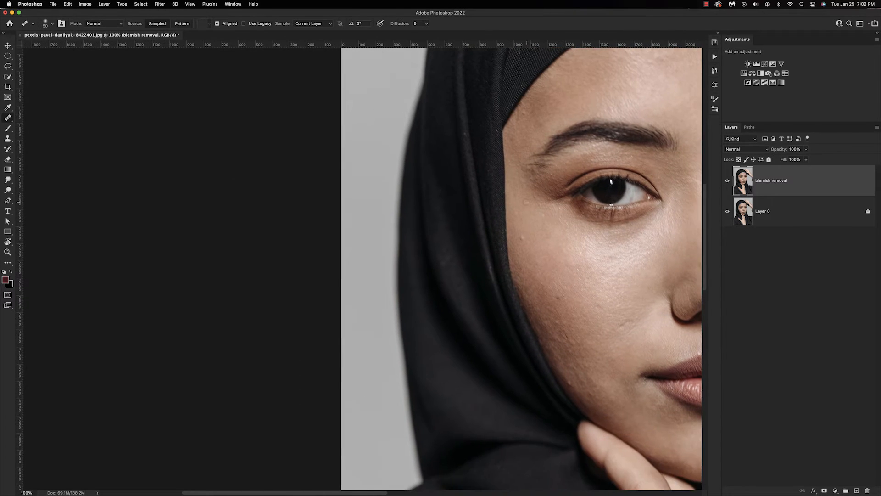
scroll(551, 165, "down", 3)
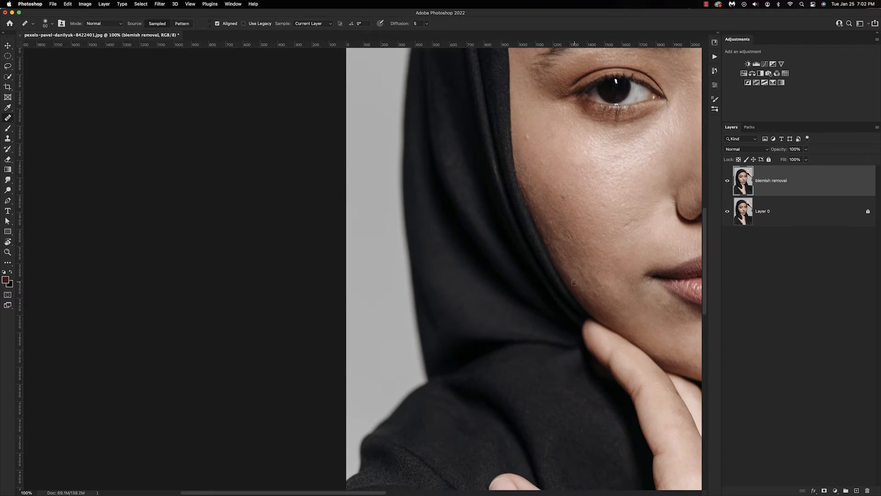
scroll(574, 257, "up", 1)
scroll(550, 266, "right", 4)
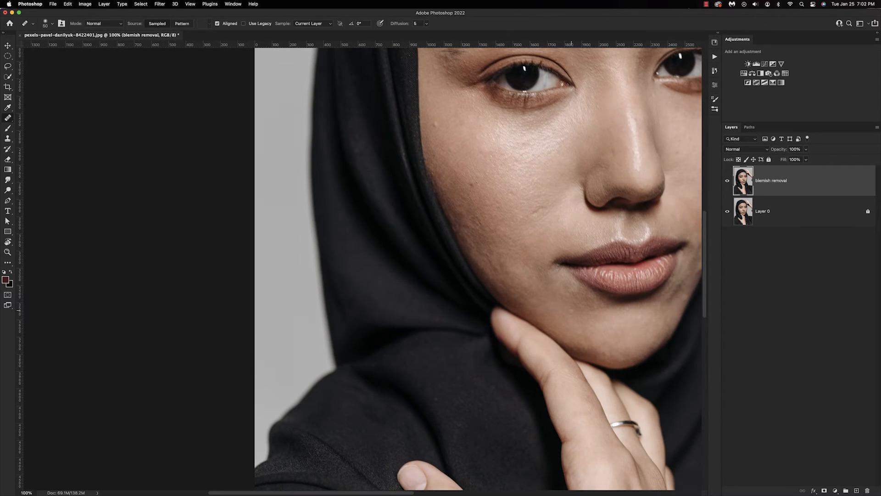
Compare the portrait before and after healing by toggling the blemish removal layer's visibility.
key("super+minus")
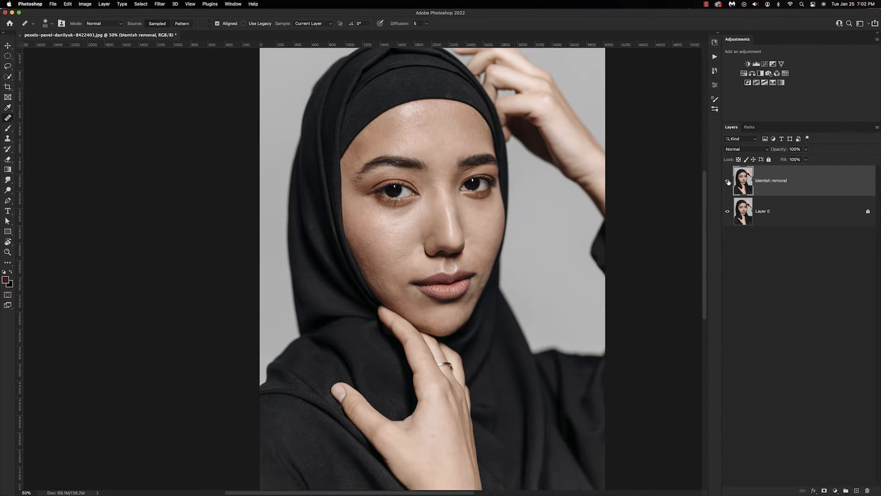
left_click(728, 182)
left_click(727, 182)
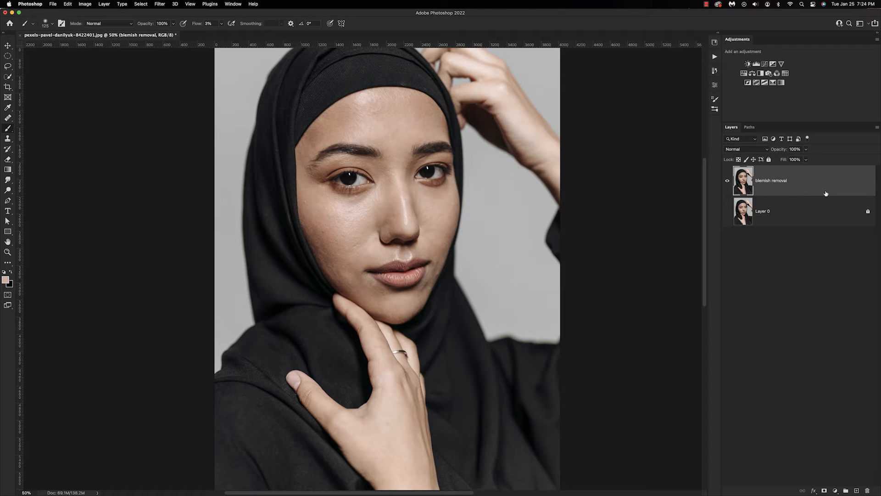
Duplicate the blemish removal layer twice, naming the lower copy "color" and the upper copy "Texture".
key("super+j")
key("super+j")
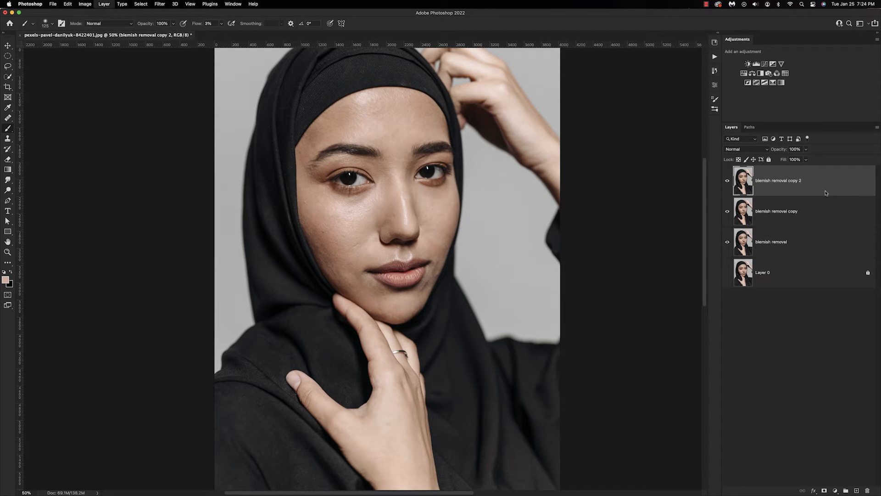
double_click(789, 210)
type("color")
key("Return")
double_click(792, 180)
type("Texture")
key("Return")
Hide the Texture layer and apply a Gaussian Blur with a radius of about 8.2 pixels to the color layer.
left_click(727, 181)
left_click(768, 214)
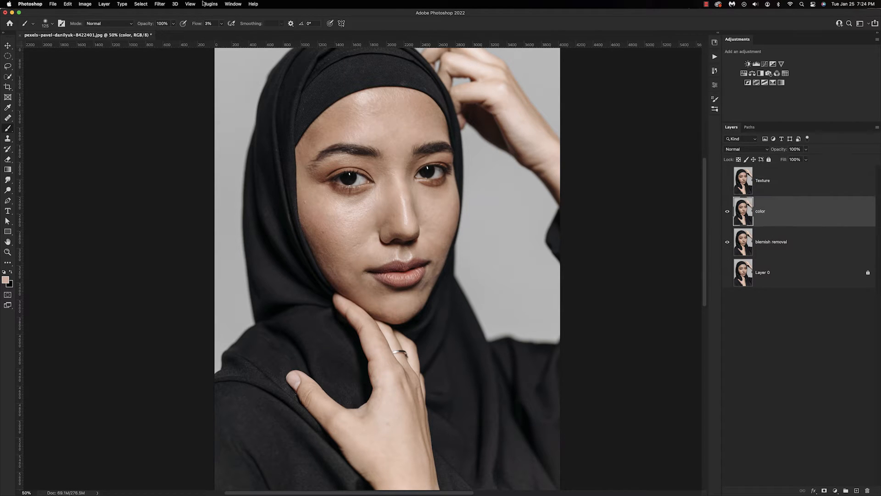
left_click(159, 5)
mouse_move(193, 93)
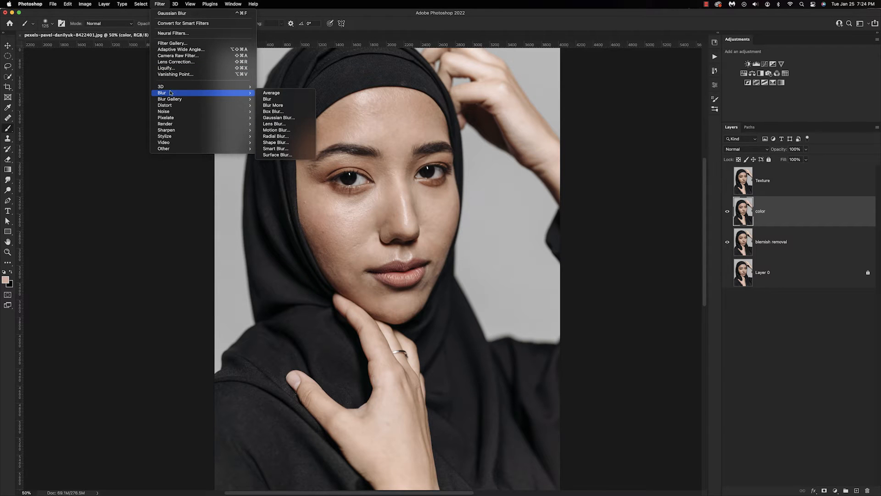
left_click(276, 118)
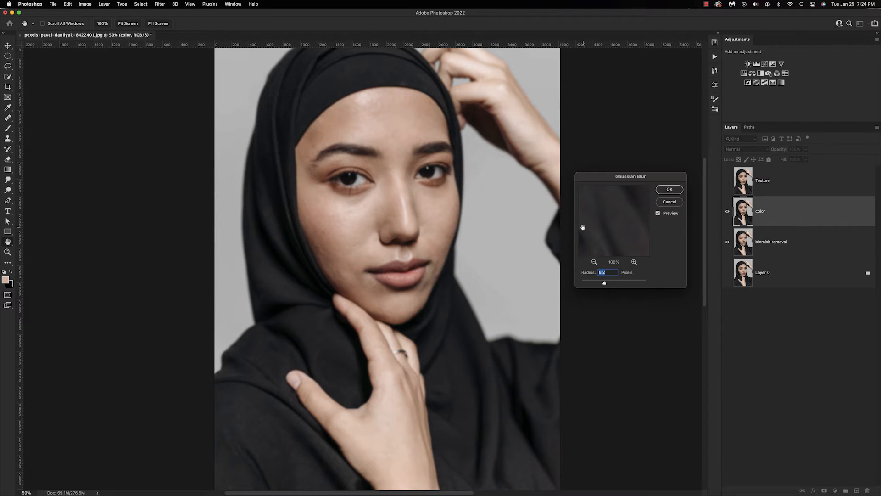
left_click(594, 262)
left_click(594, 262)
left_click(594, 262)
left_click(594, 262)
left_click(594, 262)
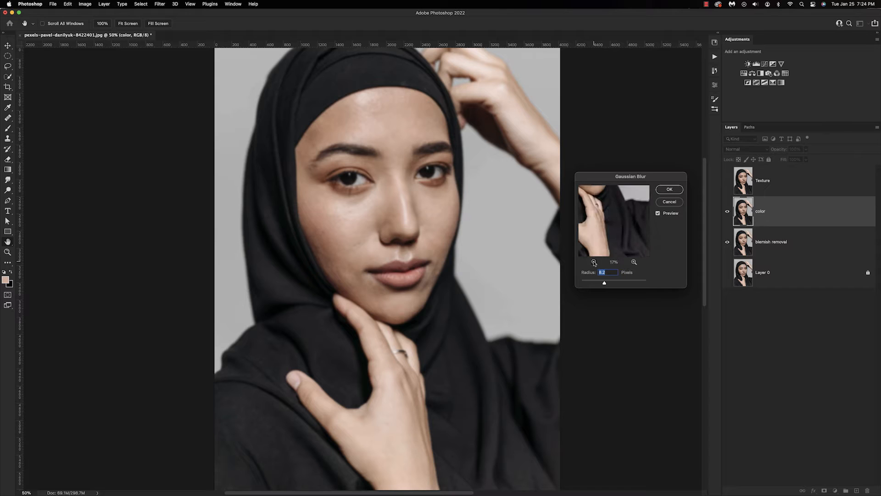
left_click_drag(586, 193, 627, 274)
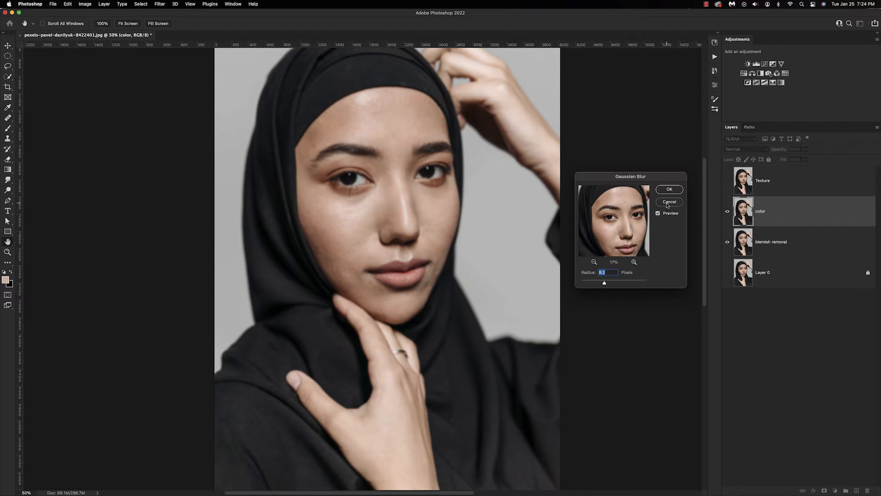
left_click(634, 262)
left_click(634, 262)
left_click(634, 262)
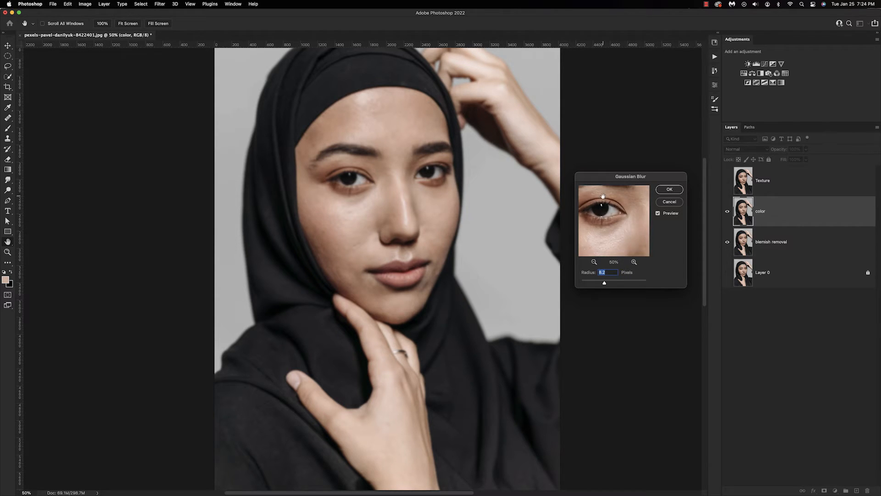
left_click_drag(608, 200, 642, 165)
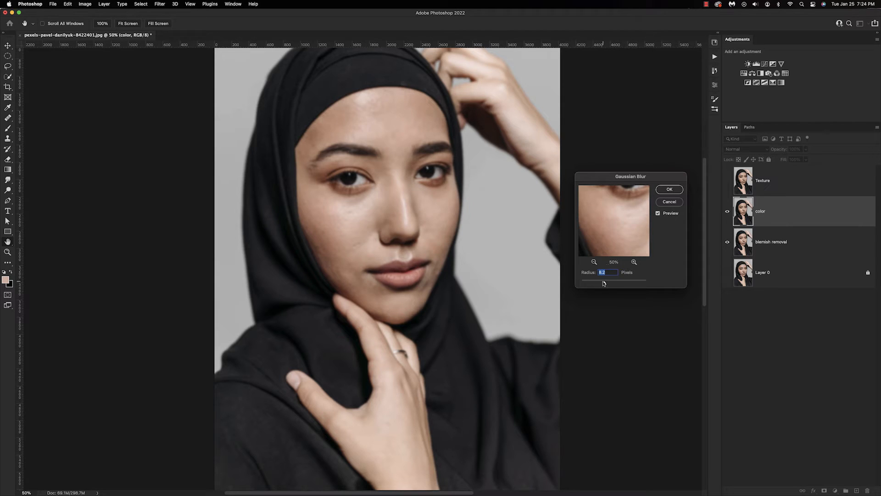
left_click_drag(604, 283, 605, 284)
left_click(674, 189)
Show the Texture layer and run Apply Image on it with layer color, Subtract blending, scale 2 and offset 128.
left_click(727, 184)
left_click(773, 186)
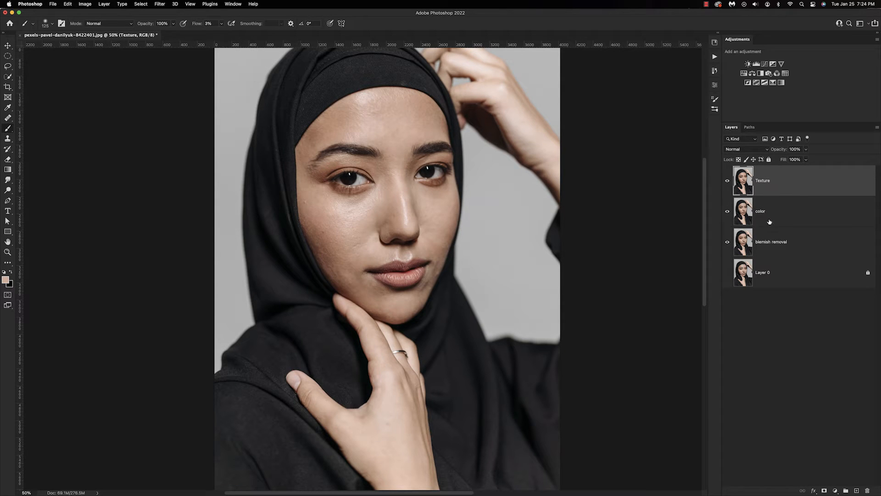
left_click(83, 4)
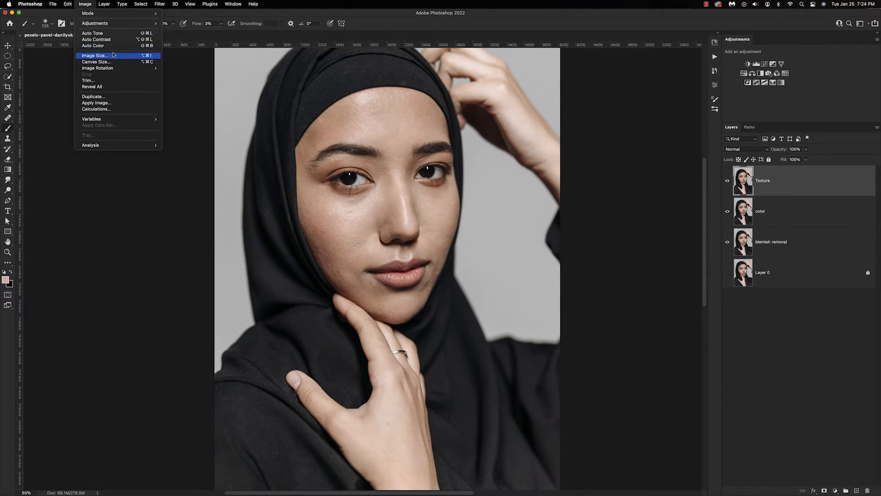
left_click(94, 103)
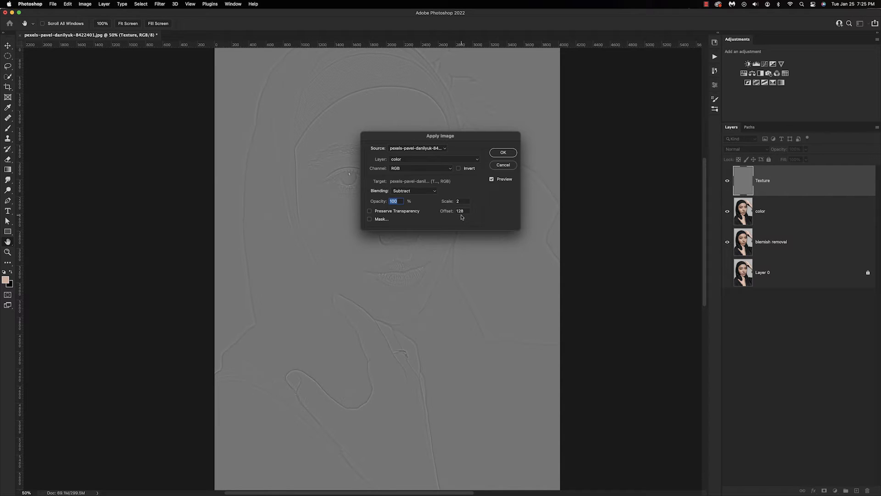
left_click(503, 152)
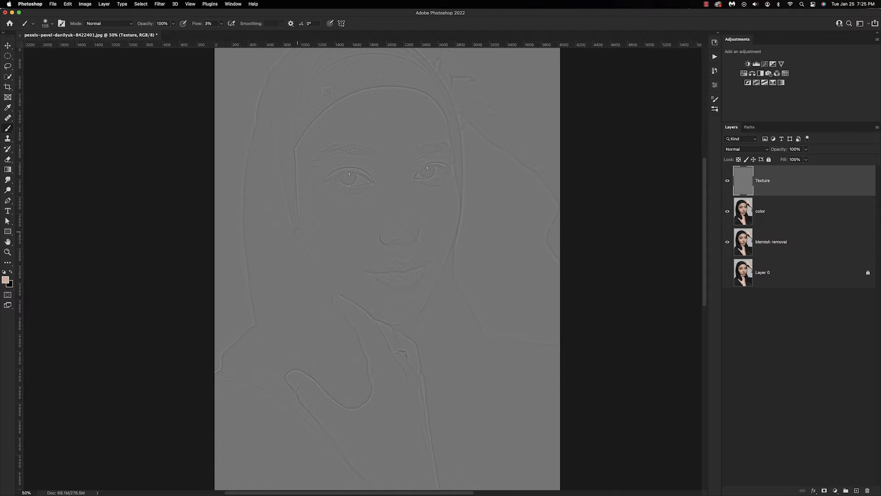
Hide the blemish removal layer and set the Texture layer's blend mode to Linear Light.
left_click(727, 182)
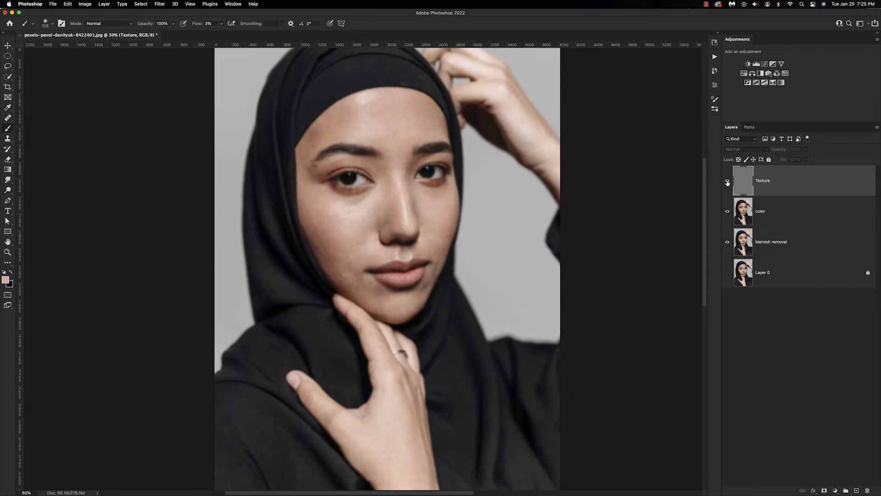
left_click(727, 182)
left_click(773, 223)
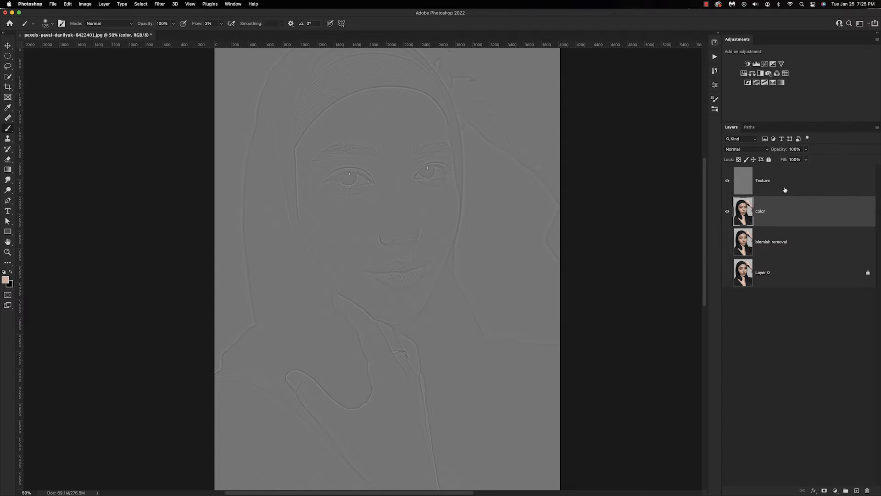
left_click(746, 181)
left_click(746, 149)
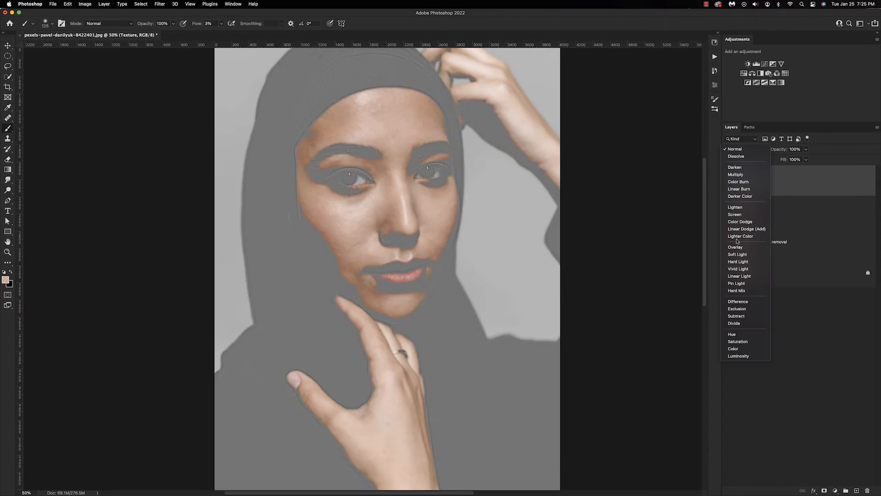
left_click(736, 276)
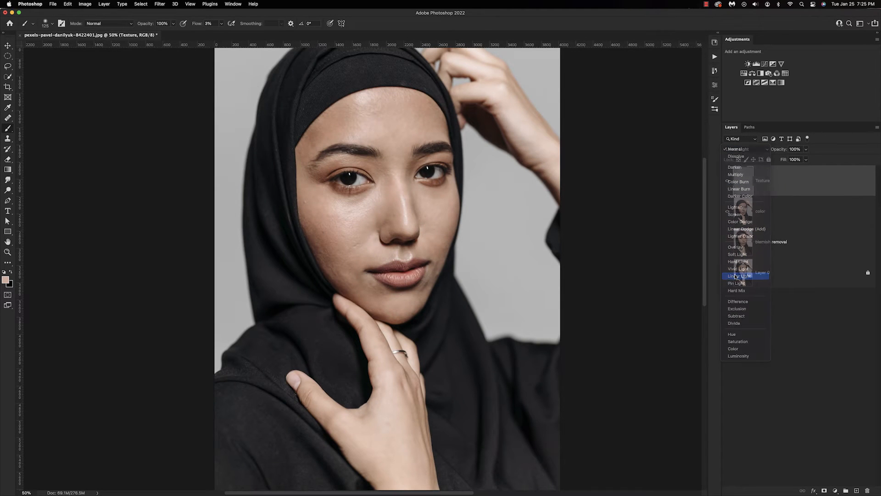
Group the Texture and color layers temporarily to check their combined effect, and ungroup them.
left_click(783, 219, "shift")
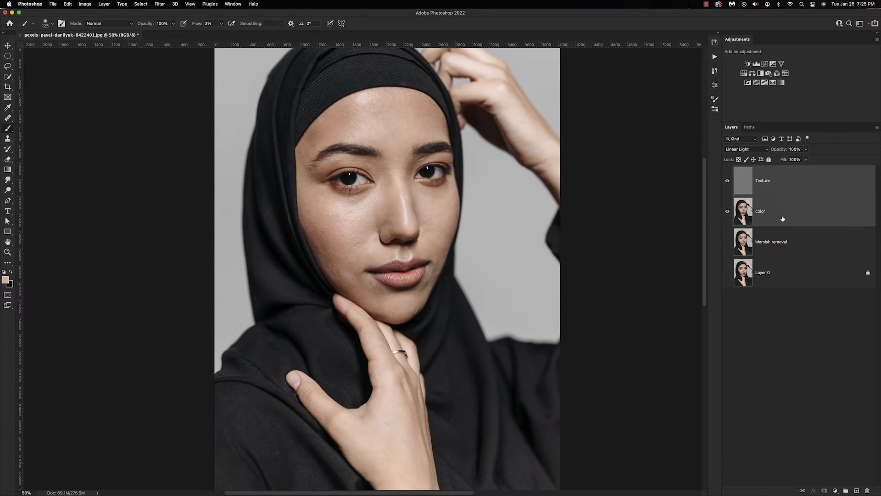
key("super+g")
left_click(727, 170)
left_click(727, 170)
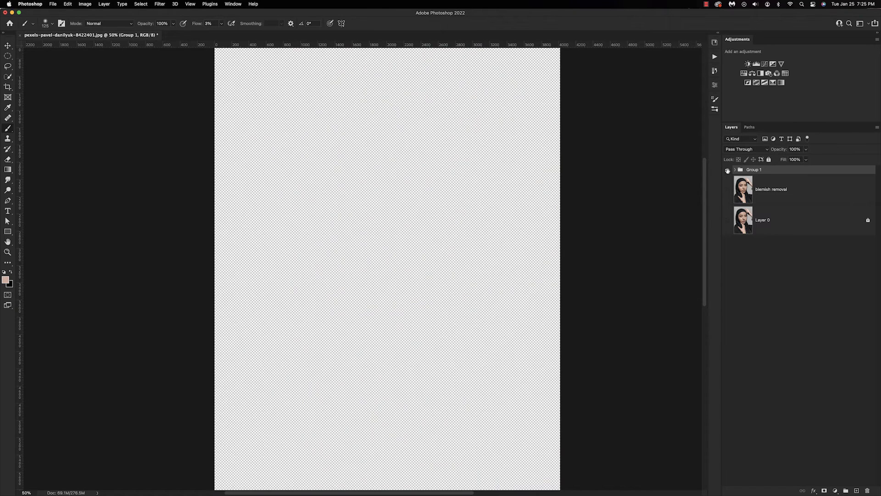
left_click(735, 170)
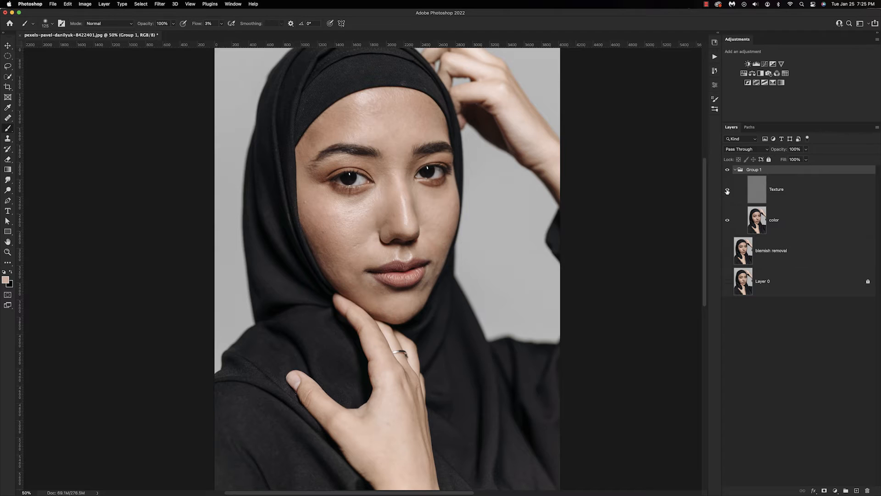
key("shift+super+g")
Add an empty layer between color and Texture, and hide the Texture layer.
left_click(768, 213)
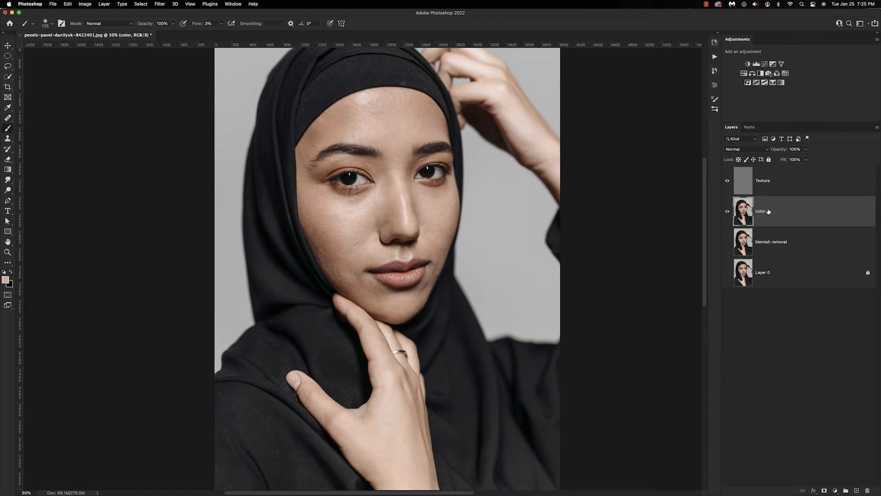
left_click(857, 490)
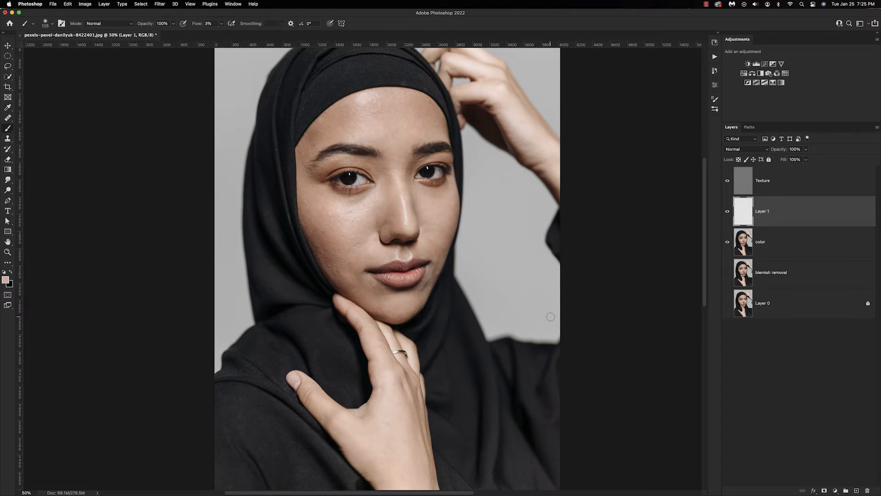
left_click(728, 181)
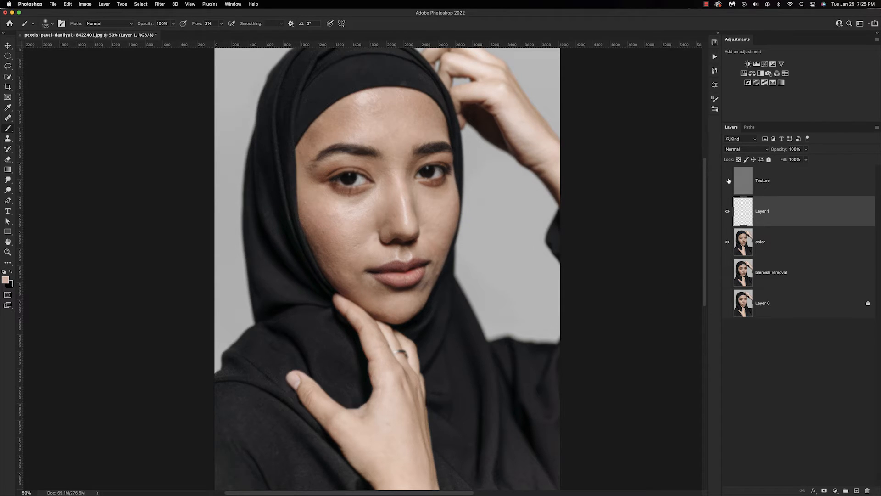
Sample a skin tone from the cheek below the eye and brush it over the bright patch on the new layer.
key("super+1")
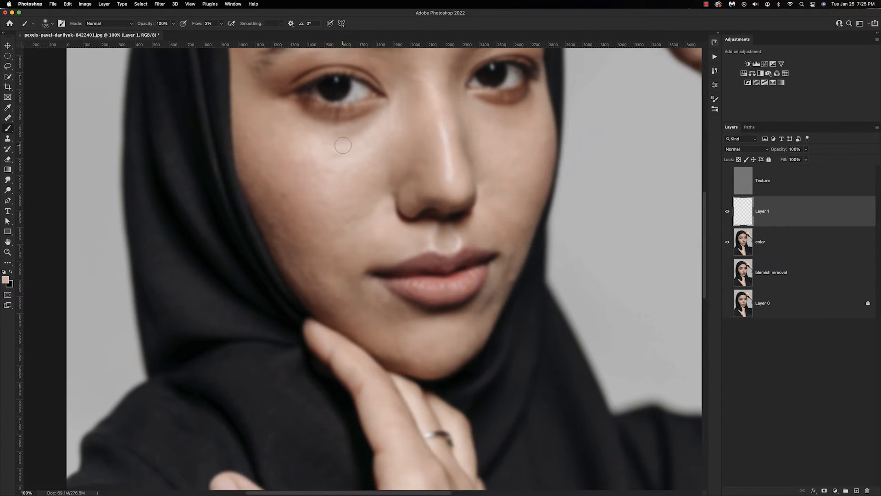
scroll(360, 198, "up", 5)
key("i")
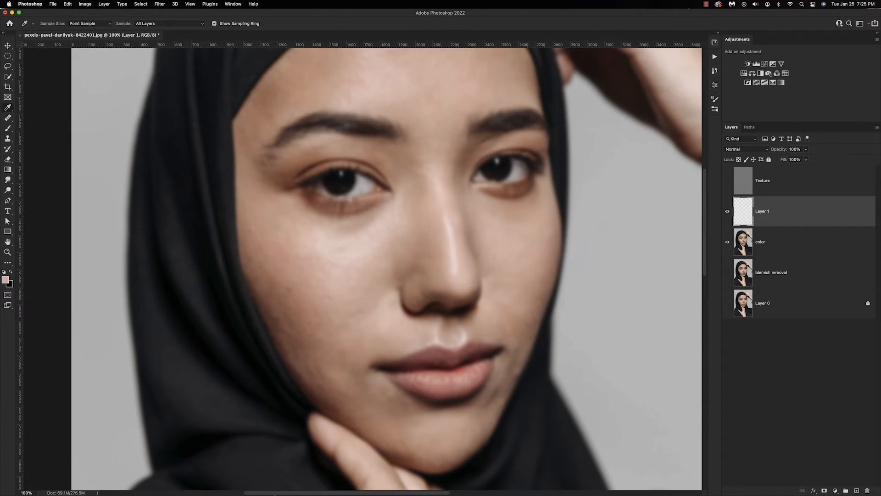
left_click(320, 244)
key("b")
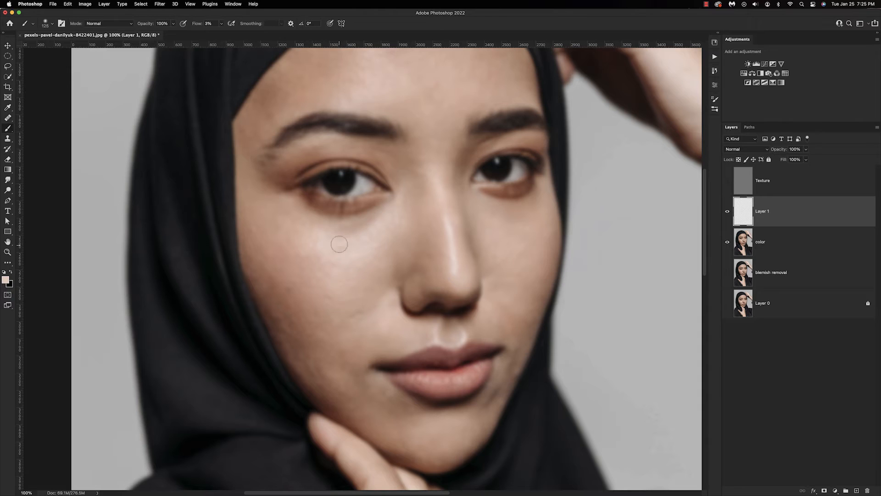
mouse_move(336, 233)
left_mouse_down()
mouse_move(377, 222)
mouse_move(332, 232)
mouse_move(320, 246)
mouse_move(363, 249)
mouse_move(374, 237)
mouse_move(366, 236)
mouse_move(379, 244)
mouse_move(340, 269)
left_mouse_up()
Sample skin tones from the outer cheek below the eye and brush them over the uneven patch on Layer 1.
key("i")
left_click(320, 244)
key("b")
key("i")
left_click(304, 239)
key("b")
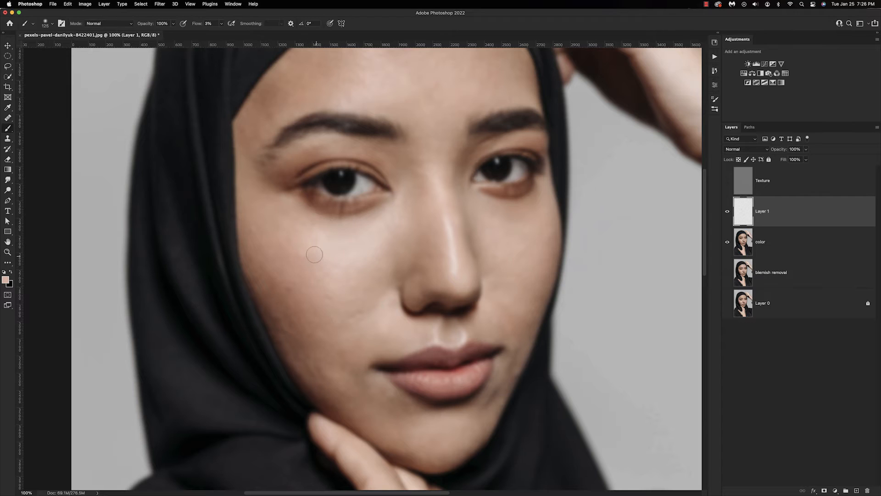
mouse_move(294, 249)
left_mouse_down()
mouse_move(275, 227)
mouse_move(301, 234)
mouse_move(282, 213)
mouse_move(305, 241)
left_mouse_up()
Sample the mid-cheek tone and blend it from the cheek up toward the inner corner of the eye.
key("i")
key("b")
mouse_move(323, 257)
left_mouse_down()
mouse_move(299, 225)
mouse_move(341, 235)
mouse_move(331, 234)
mouse_move(393, 219)
left_mouse_up()
key("i")
key("b")
Sample tones from the middle of the cheek and brush them over the lower cheek to even it out.
key("i")
left_click(309, 265)
key("b")
mouse_move(332, 302)
left_mouse_down()
mouse_move(352, 288)
mouse_move(309, 261)
left_mouse_up()
key("i")
left_click(353, 304)
key("b")
Show the Texture layer and compare the portrait with and without the painting on Layer 1.
key("super+minus")
key("super+minus")
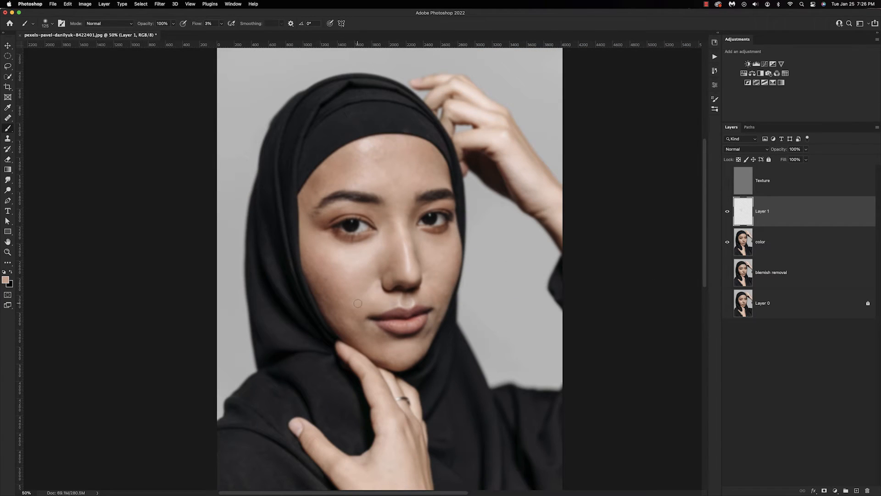
left_click(727, 180)
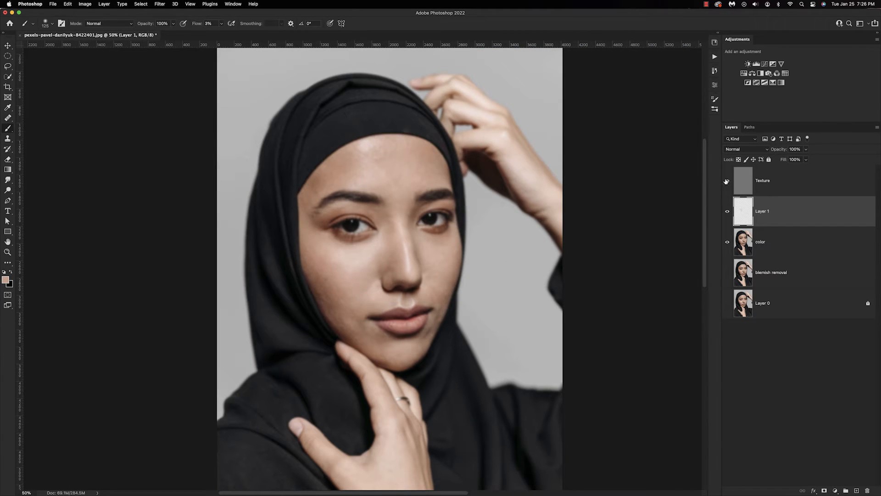
left_click(727, 211)
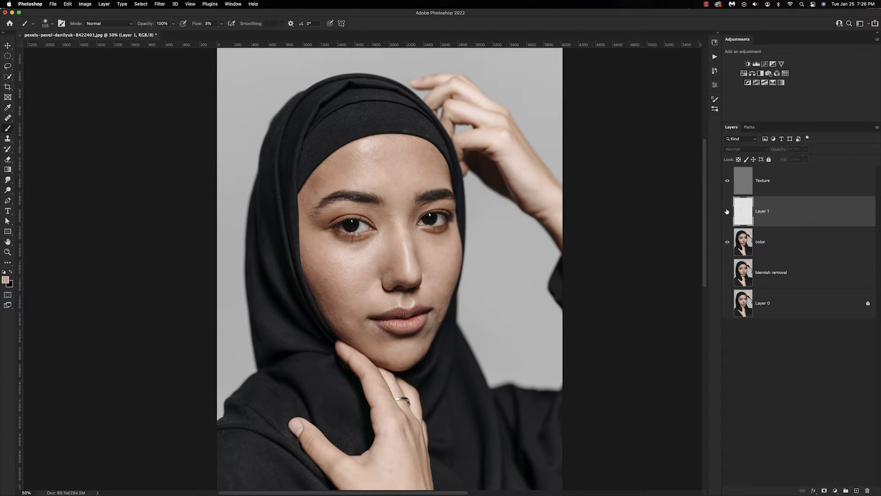
left_click(727, 211)
left_click(727, 211)
left_click(727, 211)
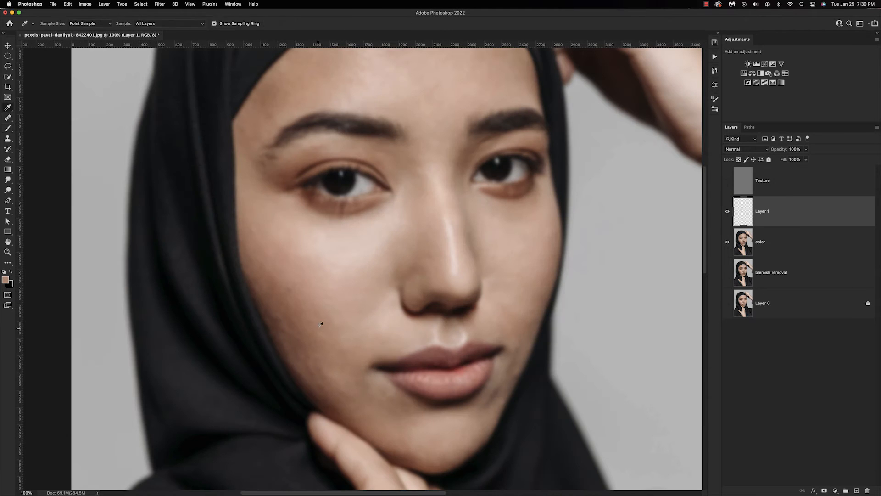
Sample several tones along the outer lower cheek and paint over the uneven shading there on Layer 1.
mouse_move(298, 313)
left_mouse_down()
mouse_move(266, 277)
mouse_move(286, 339)
mouse_move(303, 344)
mouse_move(303, 380)
mouse_move(344, 397)
left_mouse_up()
left_click(265, 304, "alt")
left_click(287, 339, "alt")
left_click(296, 351, "alt")
left_click(320, 354, "alt")
left_click(323, 358, "alt")
left_click_drag(323, 357, 312, 303)
Sample nearby skin tones and smooth the transition from the lower cheek down to the jawline.
left_click(315, 320, "alt")
left_click(348, 320, "alt")
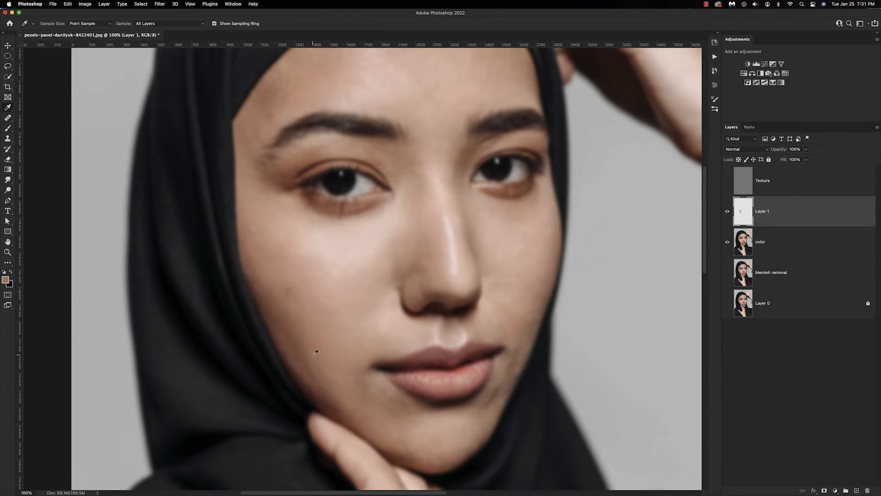
mouse_move(279, 341)
left_mouse_down()
mouse_move(248, 257)
mouse_move(274, 320)
left_mouse_up()
left_click(321, 385, "alt")
left_click_drag(325, 397, 336, 404)
Sample skin tones at the temple and forehead and brush them over the uneven areas and the bright forehead patch.
left_click(263, 229, "alt")
left_click_drag(330, 138, 335, 276)
left_click_drag(272, 226, 268, 244)
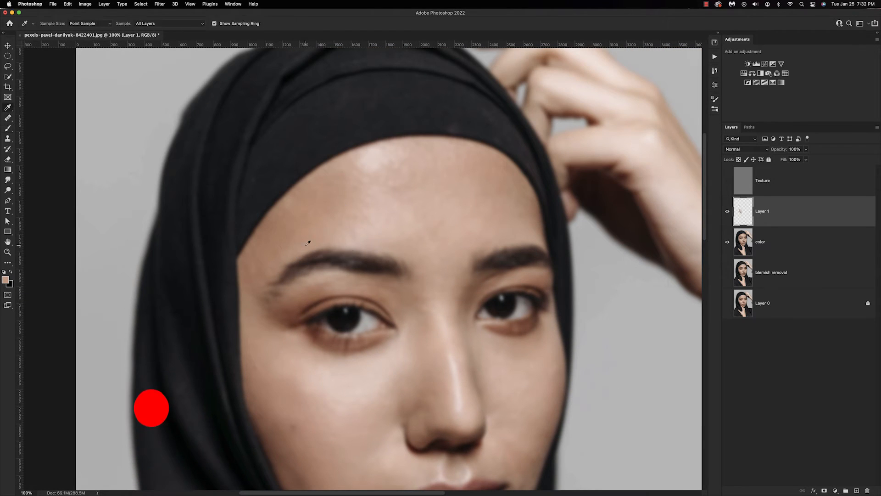
left_click(307, 246, "alt")
left_click(367, 219, "alt")
left_click_drag(378, 224, 375, 193)
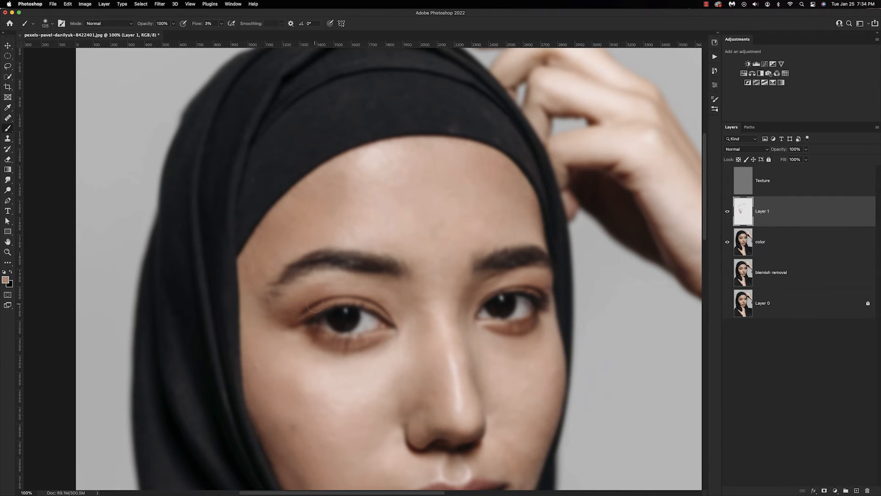
Even out the tones beside the nose and at the edge of the chin, reducing the brush size to 80.
scroll(411, 311, "right", 5)
scroll(411, 311, "down", 2)
left_click_drag(391, 363, 393, 410)
scroll(391, 412, "down", 5)
left_click(378, 377, "alt")
key("bracketleft")
key("bracketleft")
key("bracketleft")
left_click(265, 390, "alt")
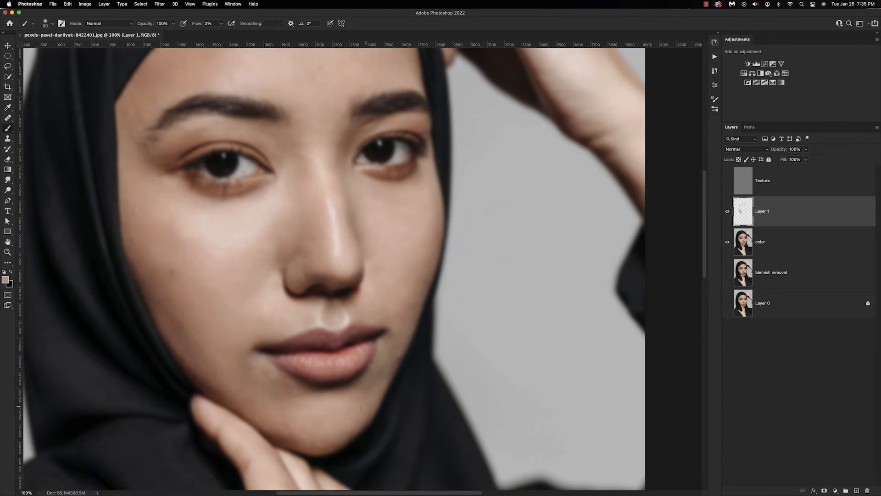
Sample tones around the chin and below the corner of the mouth and blend the blotchy areas on Layer 1.
left_click(303, 403, "alt")
left_click_drag(277, 384, 265, 367)
left_click(280, 391, "alt")
left_click(245, 376, "alt")
left_click(235, 351, "alt")
left_click(245, 379, "alt")
left_click(285, 420, "alt")
left_click(315, 434, "alt")
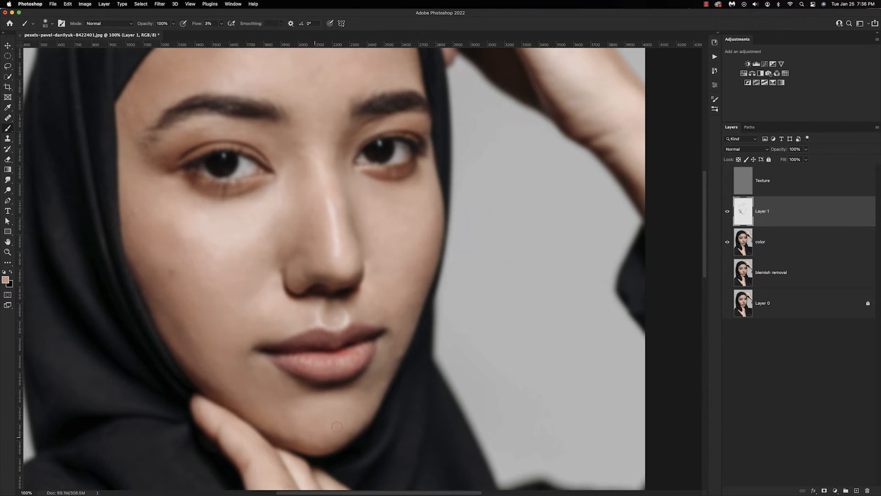
Turn the Texture layer back on and toggle Layer 1 off and on to check the smoothed skin.
key("super+minus")
key("super+minus")
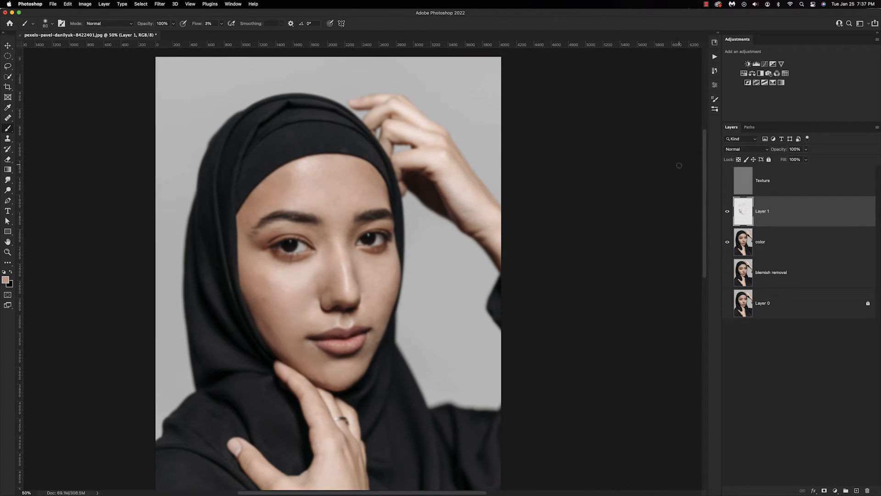
left_click(727, 180)
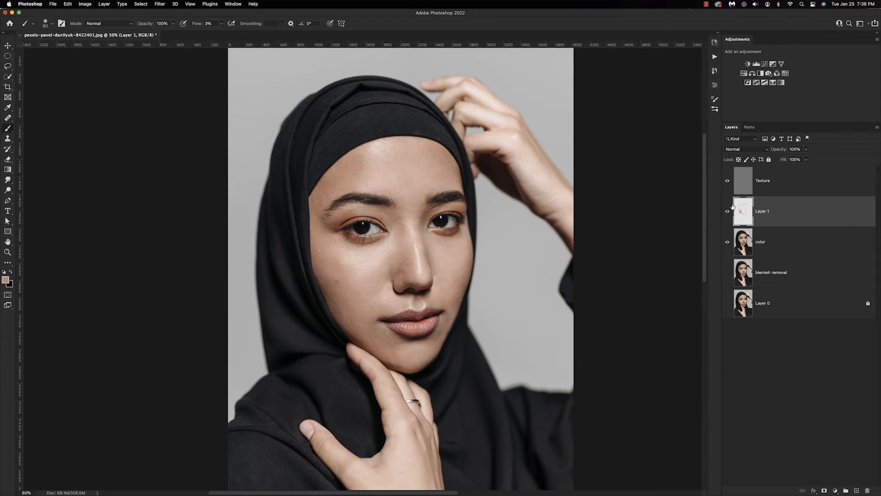
left_click(727, 211)
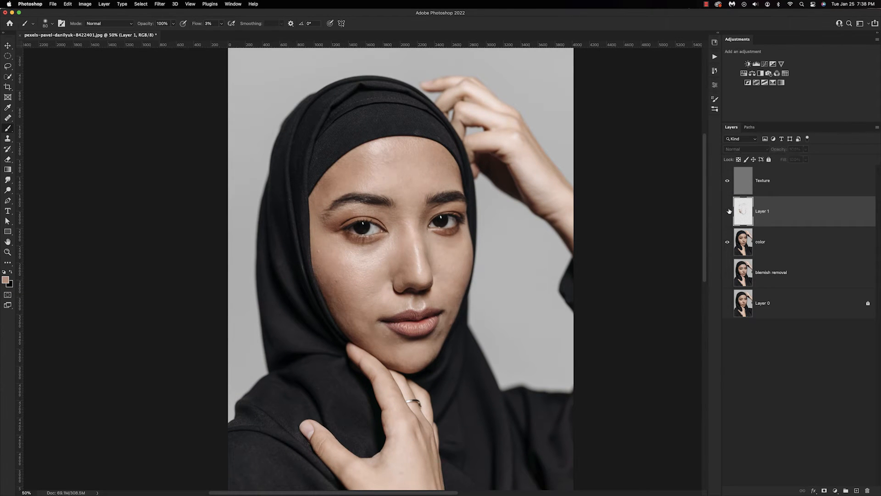
left_click(728, 211)
left_click(727, 211)
left_click(728, 211)
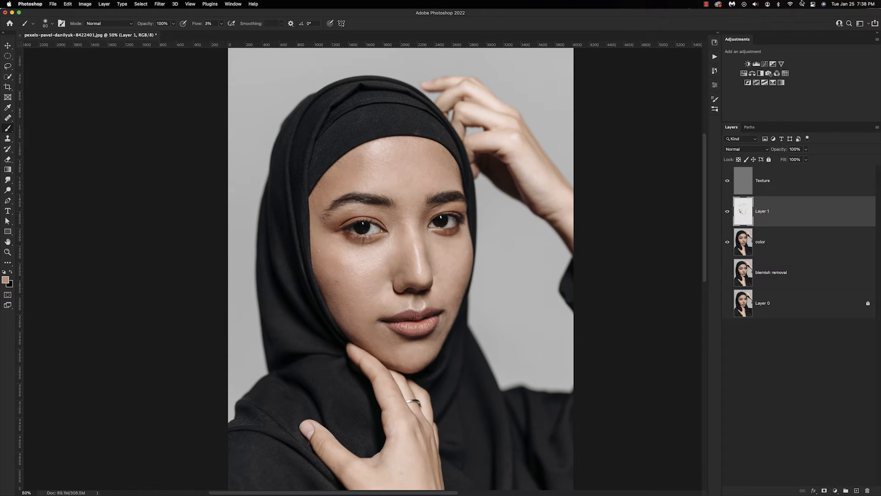
left_click(706, 4)
left_click(707, 14)
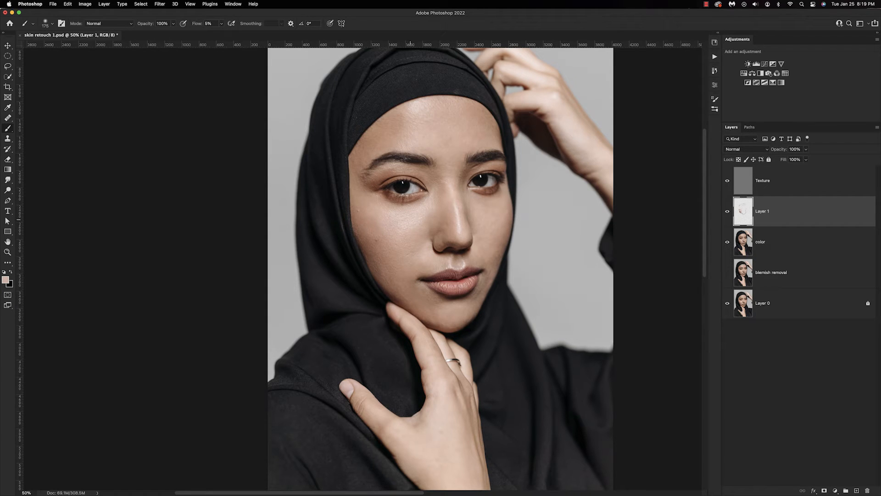
Sample a cheek tone and brush it over the highlight below the eye on Layer 1 at 5% flow.
key("i")
key("b")
mouse_move(384, 222)
left_mouse_down()
mouse_move(365, 203)
mouse_move(405, 230)
mouse_move(392, 215)
mouse_move(395, 237)
left_mouse_up()
scroll(404, 289, "right", 3)
Add a Curves adjustment layer above Layer 1 and name it D.
left_click(834, 490)
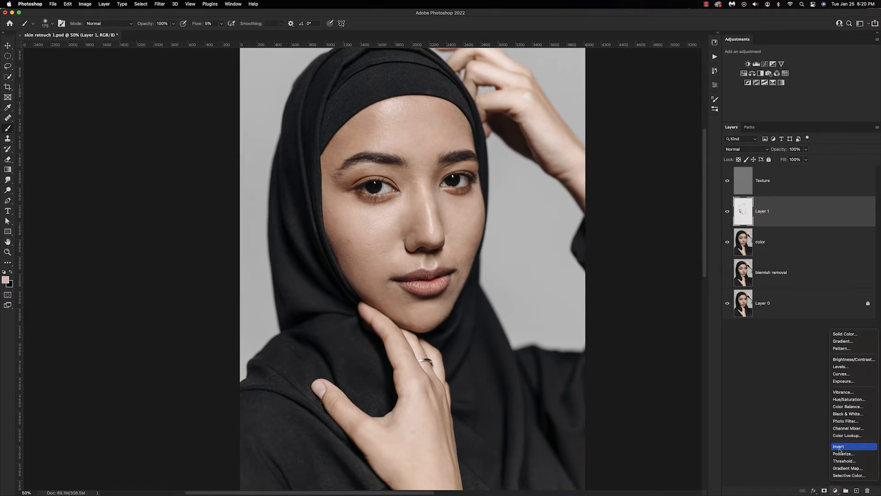
left_click(843, 377)
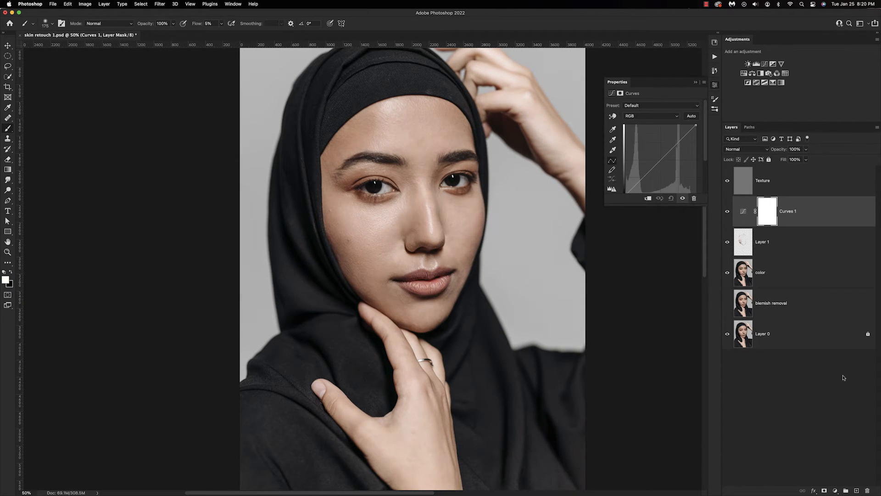
double_click(787, 210)
type("D")
key("Return")
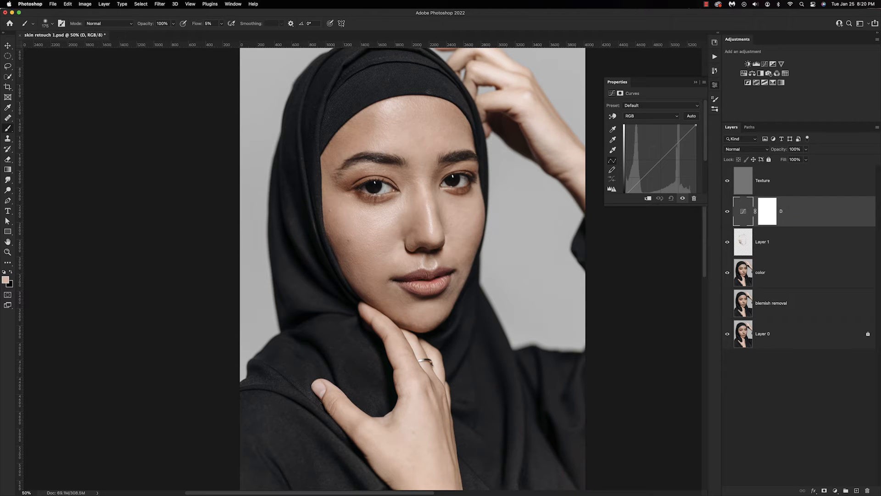
Raise the midtones of the D curve to brighten the image and invert its layer mask to black.
left_click(659, 162)
left_click_drag(659, 162, 655, 157)
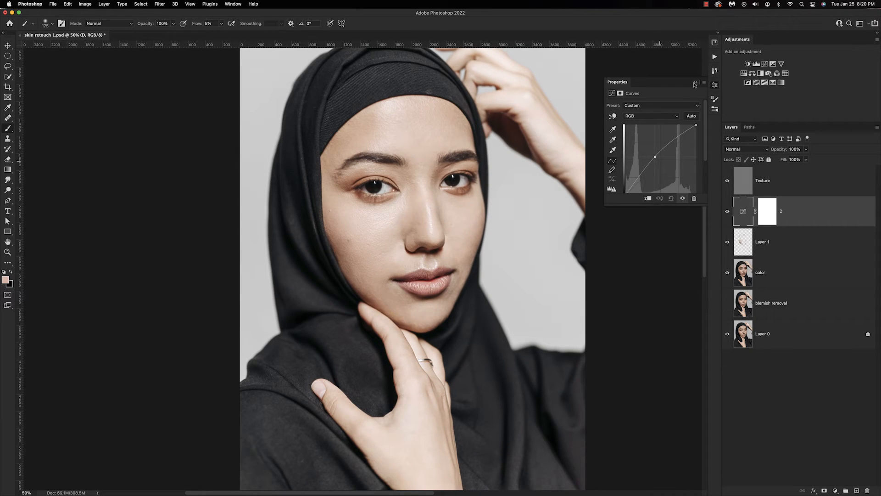
left_click(694, 84)
left_click(770, 216)
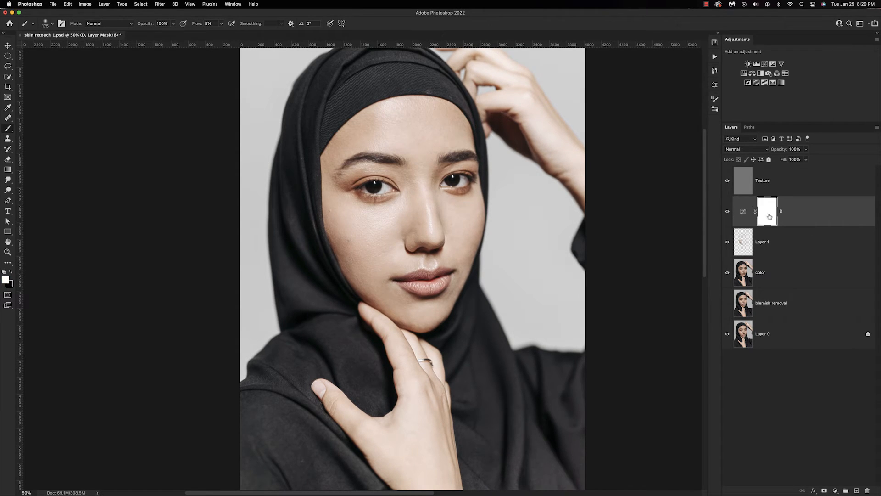
key("super+i")
Add a second Curves layer named B with the midtones pulled down, and invert its mask to black.
left_click(834, 491)
left_click(836, 375)
left_click_drag(662, 158, 662, 164)
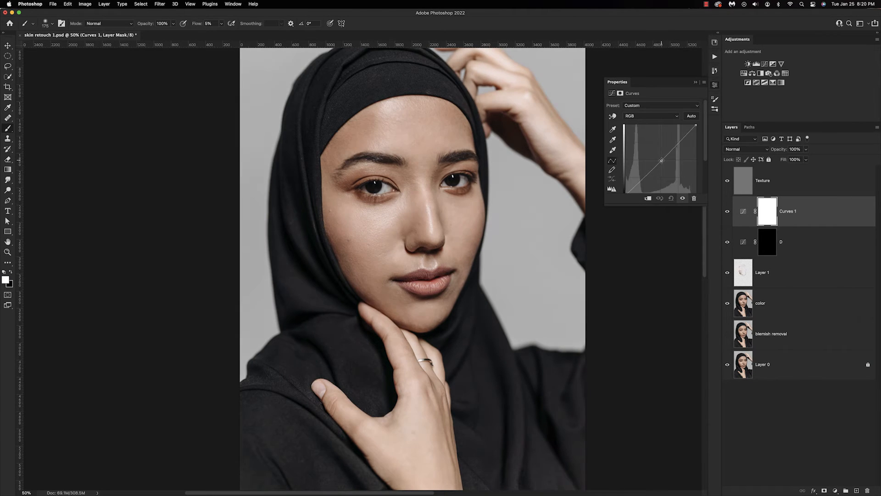
left_click(694, 84)
key("super+i")
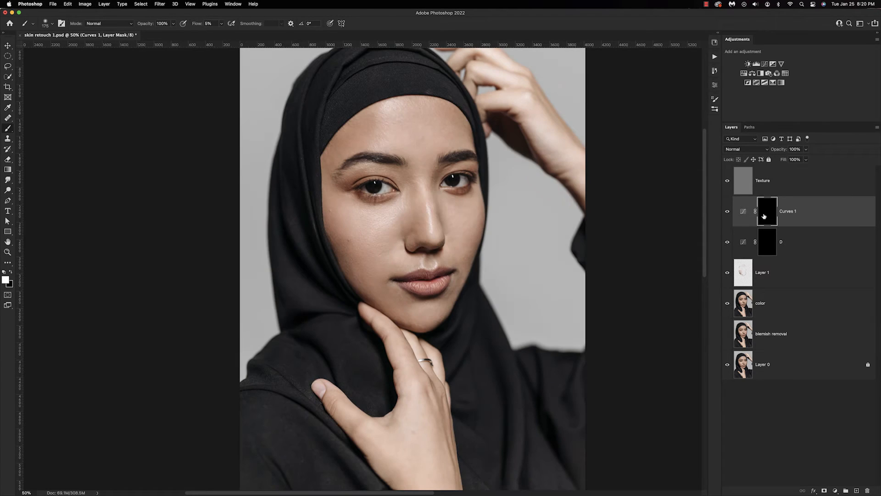
double_click(788, 213)
type("B")
key("Return")
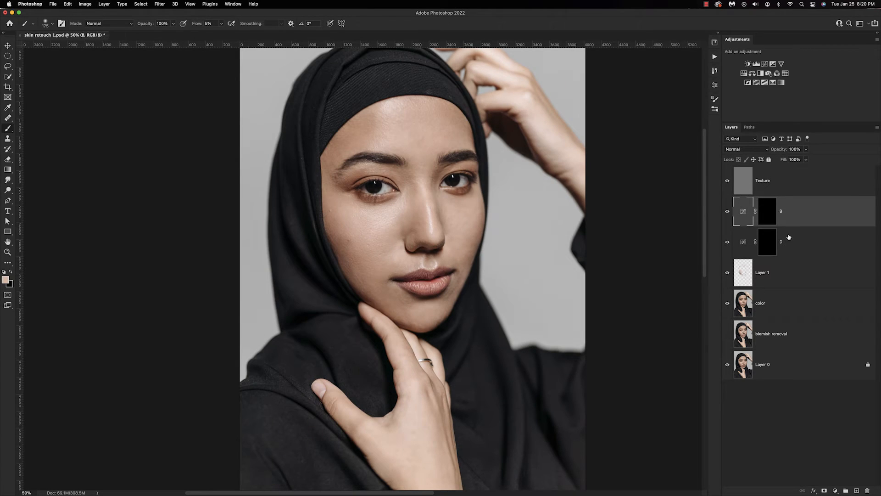
Paint white with an enlarged brush on the D layer's mask to brighten the cheek highlight below the eye.
left_click(770, 243)
scroll(364, 222, "up", 1)
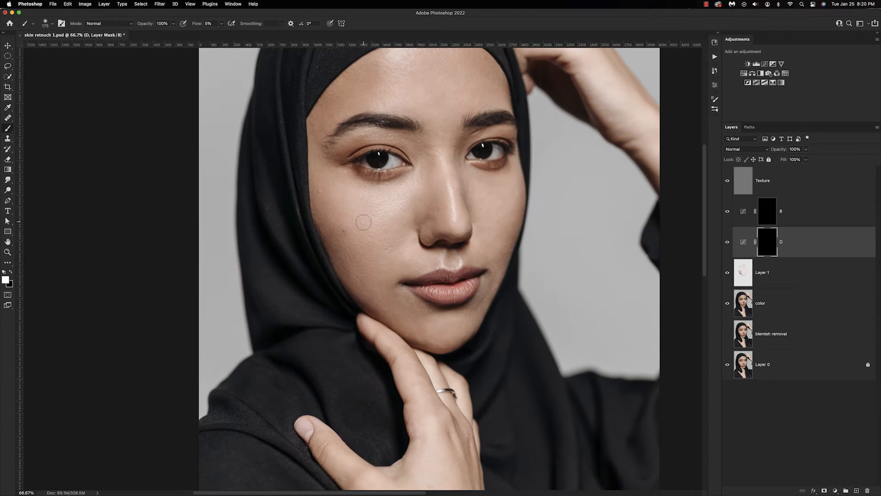
key("bracketright")
key("bracketright")
key("bracketright")
mouse_move(411, 193)
left_mouse_down()
mouse_move(367, 209)
mouse_move(341, 188)
mouse_move(374, 229)
mouse_move(376, 209)
left_mouse_up()
Brighten the areas around both eyes and the nose on the D mask with a smaller brush.
key("bracketleft")
key("bracketleft")
key("bracketleft")
key("bracketleft")
key("bracketleft")
key("bracketleft")
key("bracketleft")
key("bracketleft")
left_click_drag(370, 161, 397, 167)
mouse_move(475, 156)
left_mouse_down()
mouse_move(489, 155)
mouse_move(447, 186)
mouse_move(457, 223)
mouse_move(464, 218)
mouse_move(450, 227)
left_mouse_up()
Enlarge the brush and extend the dodging on the D mask up to the forehead highlights.
key("bracketright")
key("bracketright")
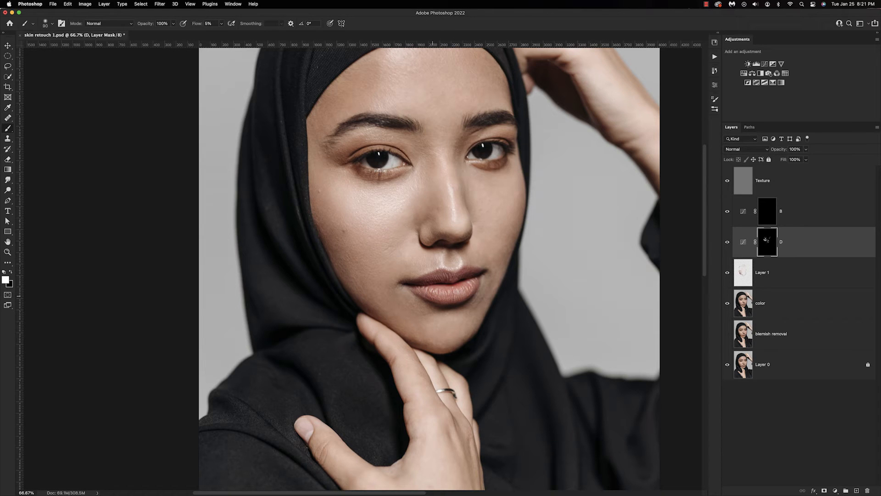
key("bracketright")
key("bracketright")
key("bracketright")
key("bracketright")
key("bracketright")
left_click_drag(419, 141, 423, 204)
key("bracketleft")
key("bracketleft")
key("bracketleft")
key("bracketleft")
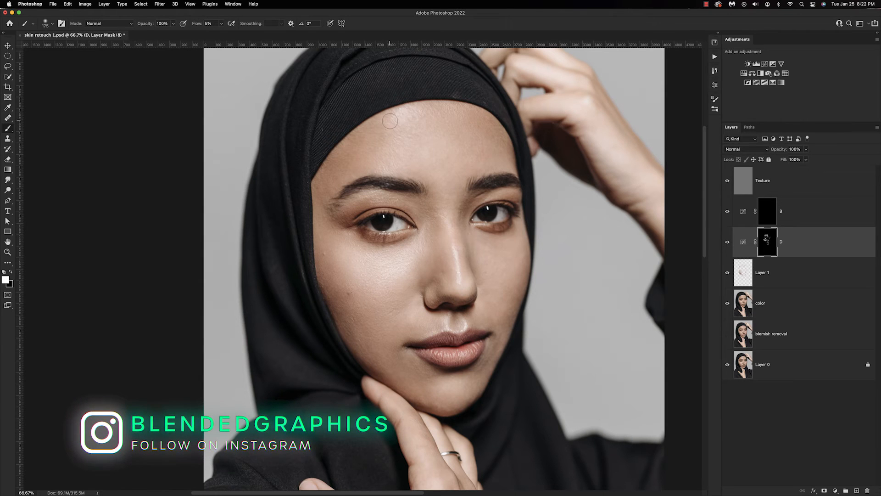
Toggle the D layer off and on to compare the portrait with and without the dodging.
key("super+minus")
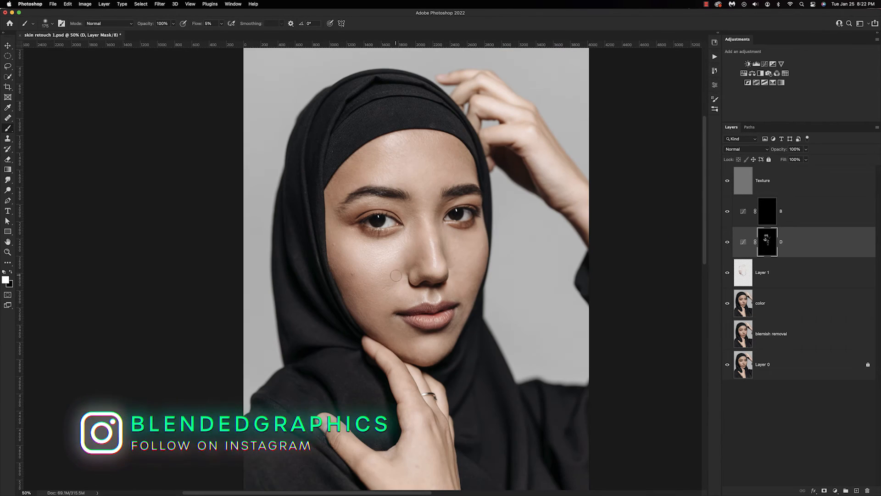
left_click(727, 243)
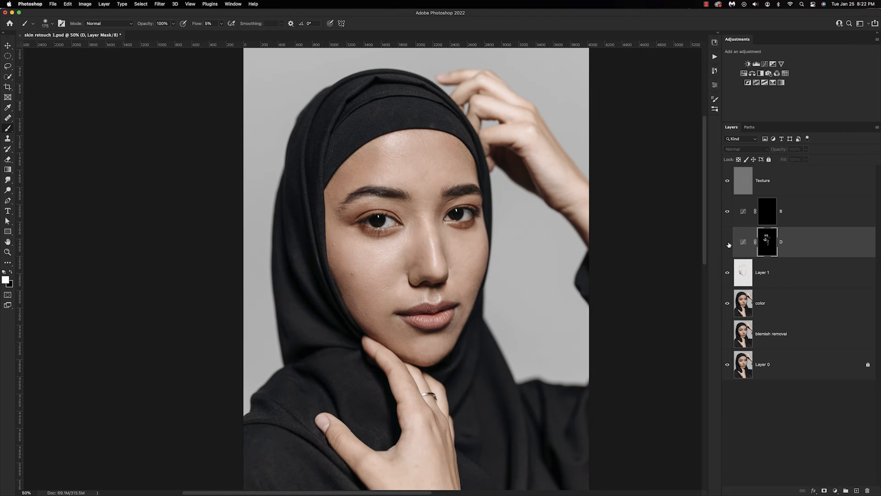
left_click(727, 242)
left_click(727, 243)
left_click(728, 242)
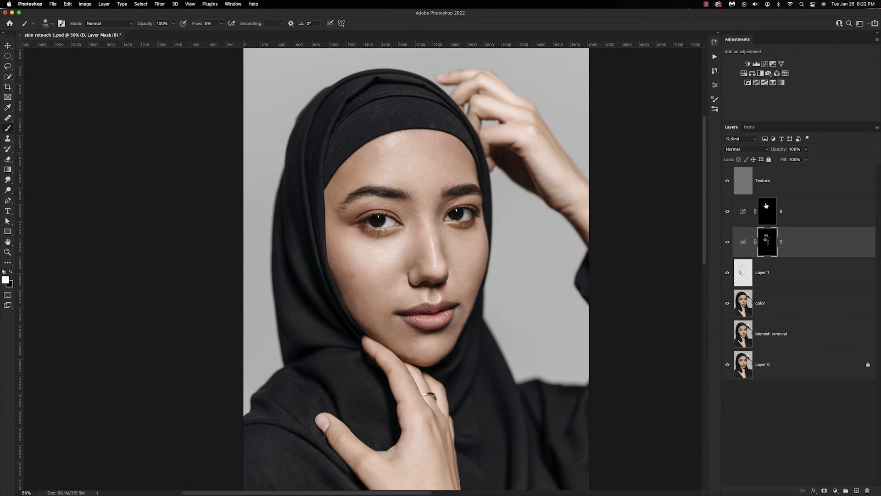
Select the B layer's mask and darken the eyelid crease with a much smaller white brush.
left_click(766, 209)
key("super+1")
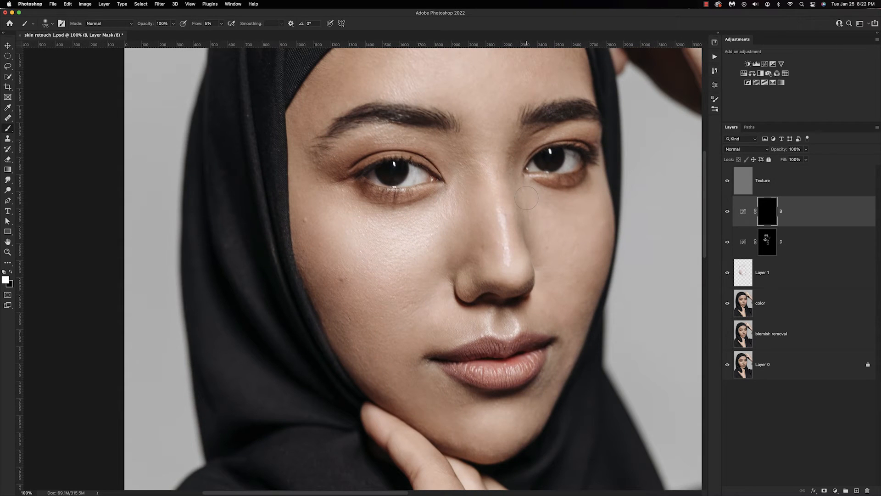
key("bracketleft")
key("bracketleft")
key("bracketleft")
key("bracketleft")
key("bracketleft")
key("bracketleft")
key("bracketleft")
key("bracketleft")
key("bracketleft")
left_click_drag(400, 150, 442, 168)
Burn the shadow areas along the nose and around the facial features on the B mask, adjusting the brush size.
key("bracketright")
key("bracketright")
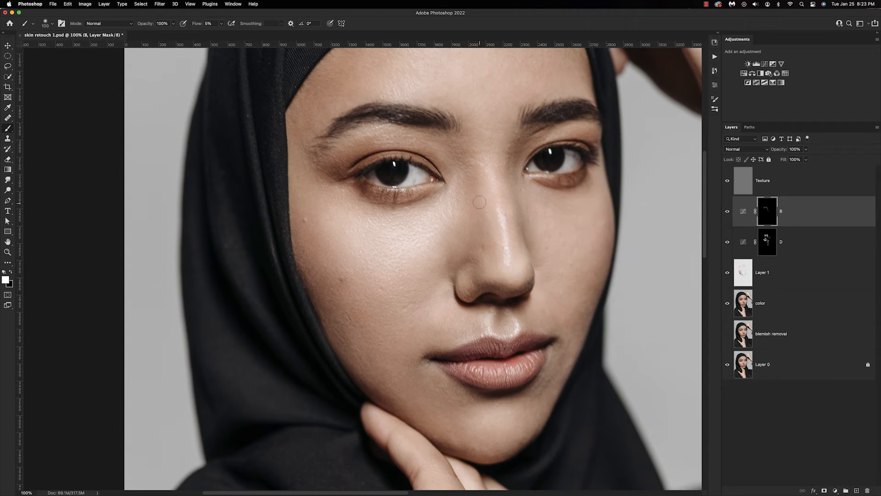
key("bracketleft")
key("bracketleft")
key("bracketleft")
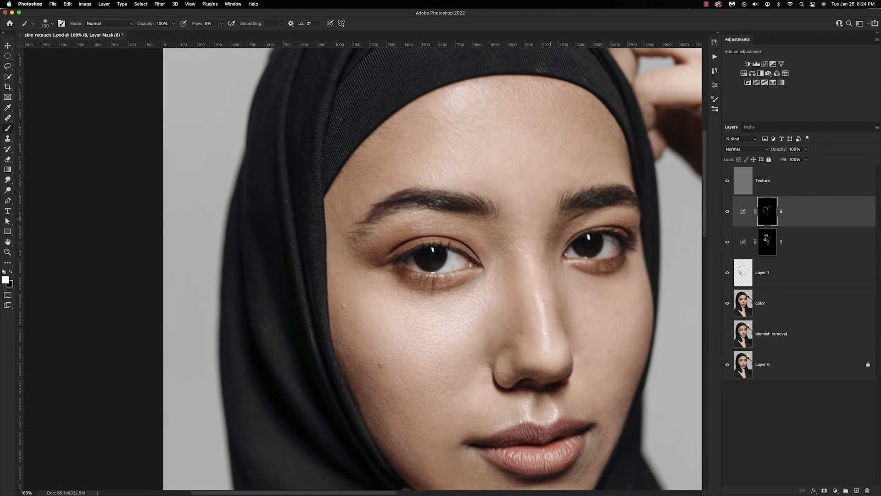
left_click_drag(551, 218, 440, 197)
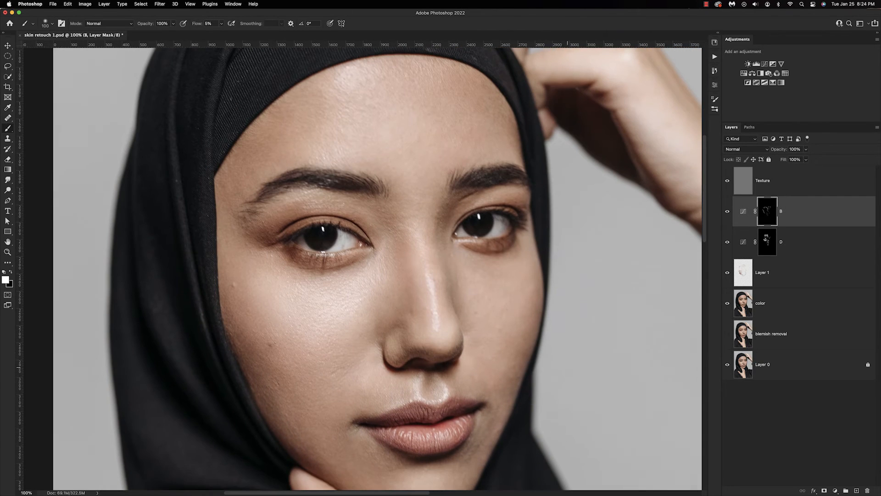
key("bracketleft")
key("bracketleft")
key("bracketleft")
key("bracketleft")
Toggle the B layer off and on to compare the portrait with and without the burning.
key("super+minus")
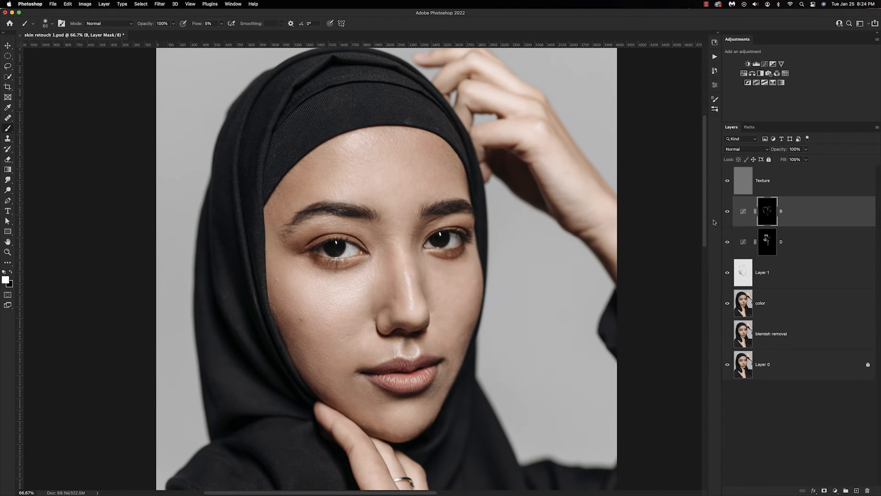
left_click(726, 212)
left_click(727, 212)
left_click(726, 212)
left_click(726, 212)
Group the B and D layers and toggle the group's visibility to compare the portrait with and without dodging and burning.
left_click(790, 248, "shift")
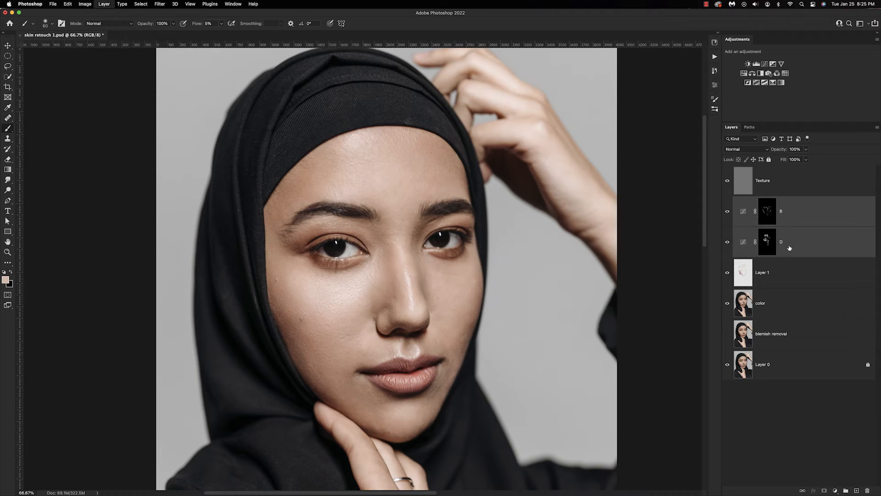
key("super+g")
left_click(727, 201)
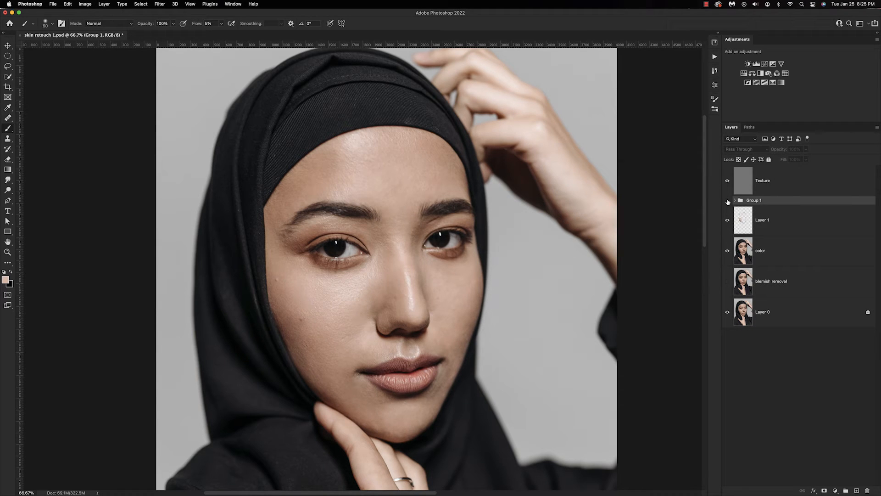
left_click(727, 201)
left_click(727, 201)
left_click(727, 201)
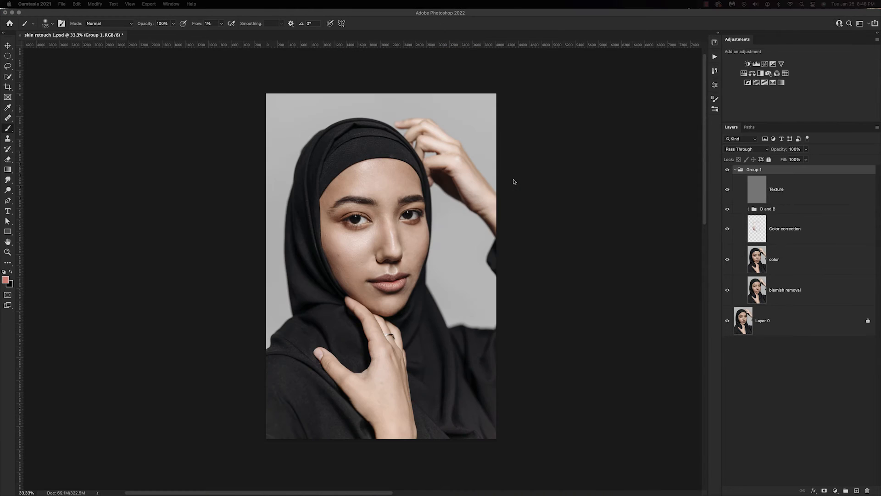
Add an empty layer above the D and B group and set the foreground colour to red c1574d, based on the lips.
left_click(792, 211)
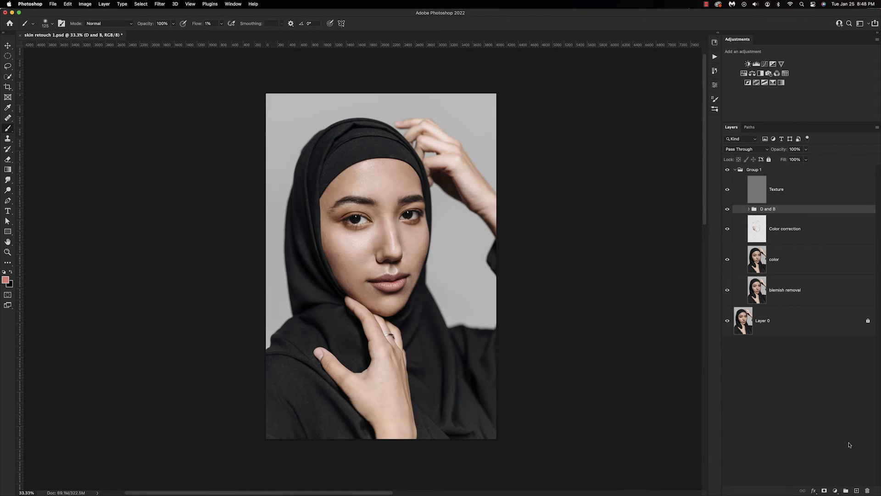
left_click(856, 491)
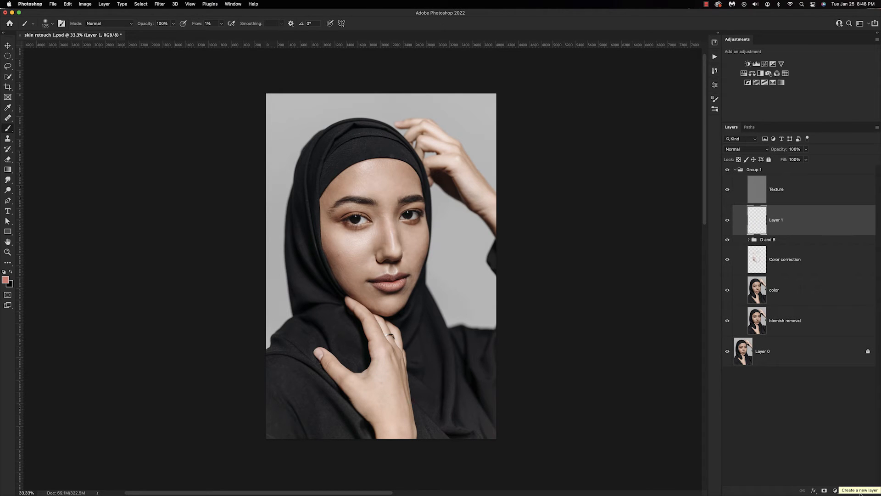
key("i")
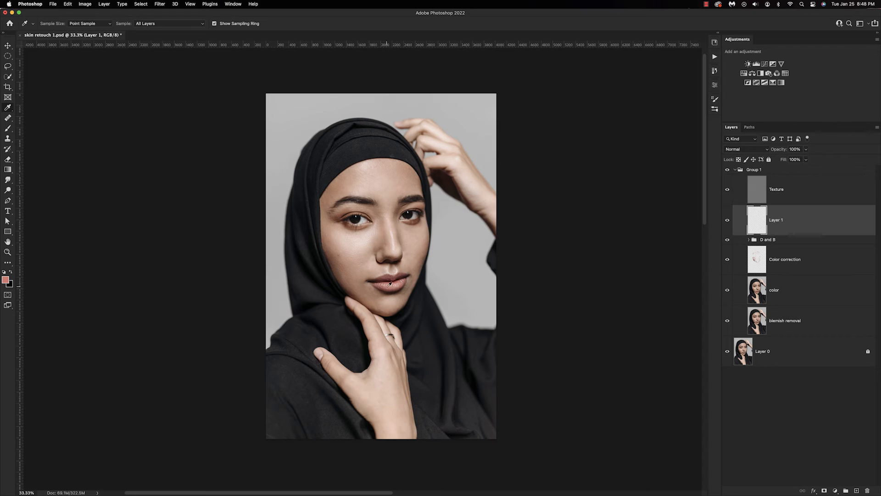
left_click(390, 284)
left_click(5, 279)
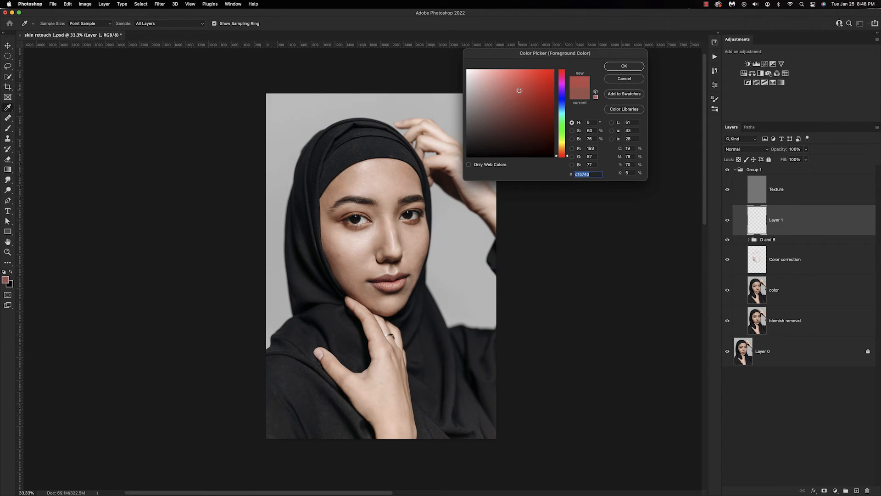
left_click(633, 66)
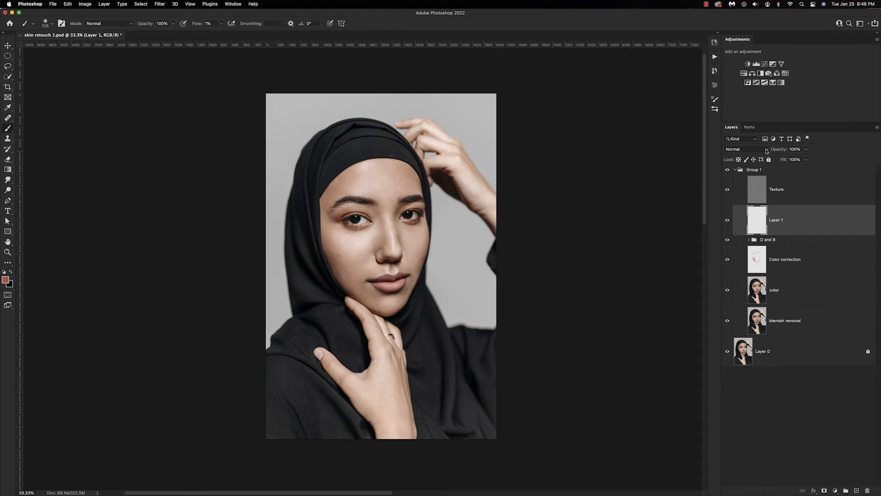
Set the new layer's blend mode to Overlay and tint the lips with a smaller brush.
left_click(765, 151)
left_click(752, 248)
key("super+1")
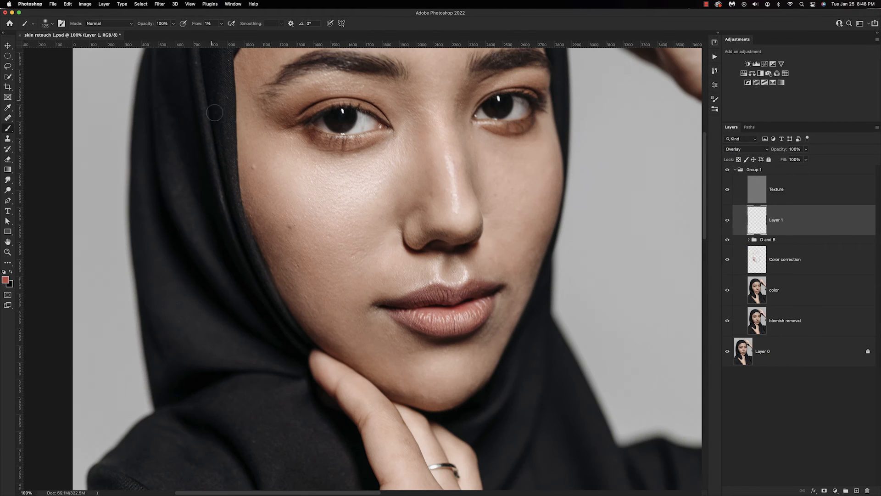
key("bracketleft")
key("bracketleft")
Rename the lip tint layer as lips and add a new layer above it named Highlights.
double_click(775, 220)
key("BackSpace")
type("lips")
key("Return")
left_click(856, 490)
double_click(776, 219)
type("Highlights")
key("Return")
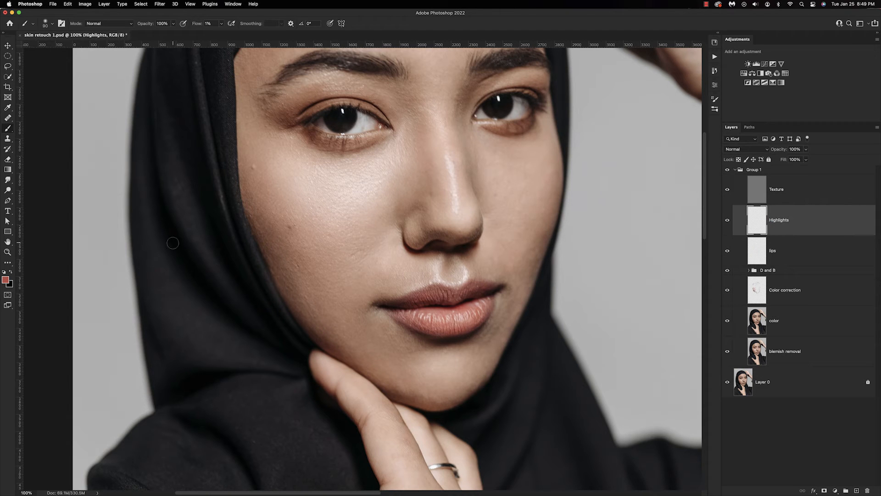
Paint white highlights along the lower lip on the Highlights layer with a small brush at 6% flow.
key("d")
key("x")
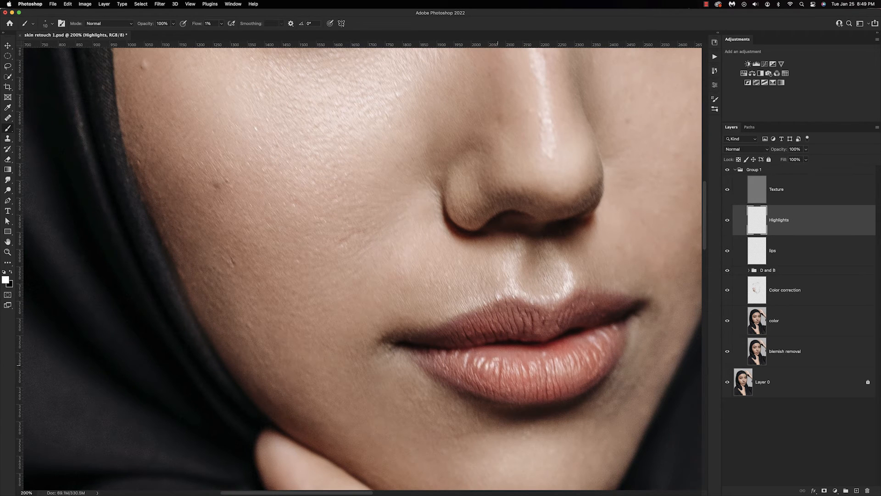
key("shift+0")
key("shift+6")
mouse_move(505, 367)
left_mouse_down()
mouse_move(564, 368)
mouse_move(577, 356)
left_mouse_up()
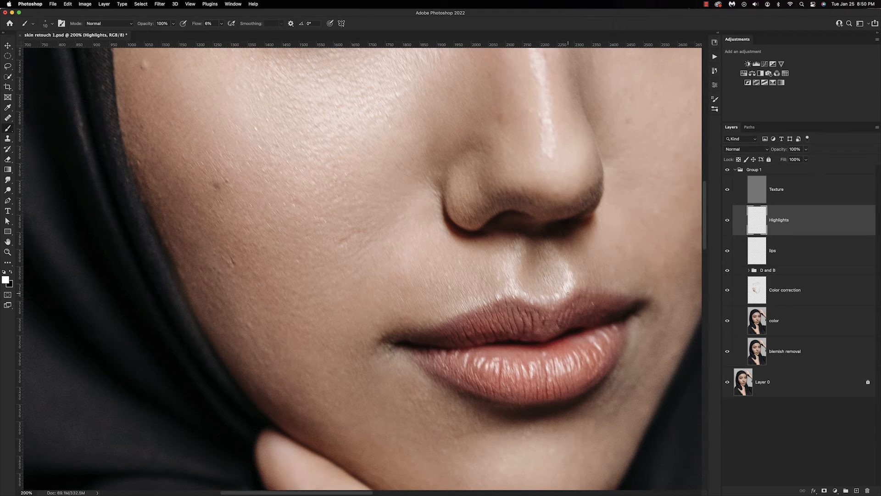
Paint highlights along the upper lip's edge, then enlarge the brush and brighten the nose bridge and tip.
left_click_drag(510, 294, 490, 299)
scroll(553, 166, "up", 5)
key("bracketright")
key("bracketright")
key("bracketright")
left_click_drag(549, 290, 549, 293)
left_click_drag(538, 198, 539, 210)
Lower the flow to 1% and refine the highlights around the nose, reducing the brush size.
left_click_drag(195, 24, 188, 24)
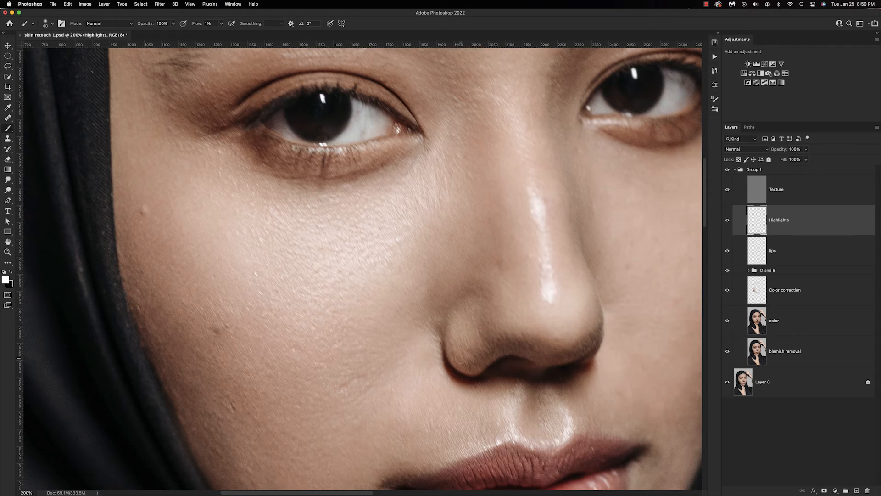
key("bracketleft")
key("bracketleft")
key("bracketleft")
key("bracketleft")
key("bracketleft")
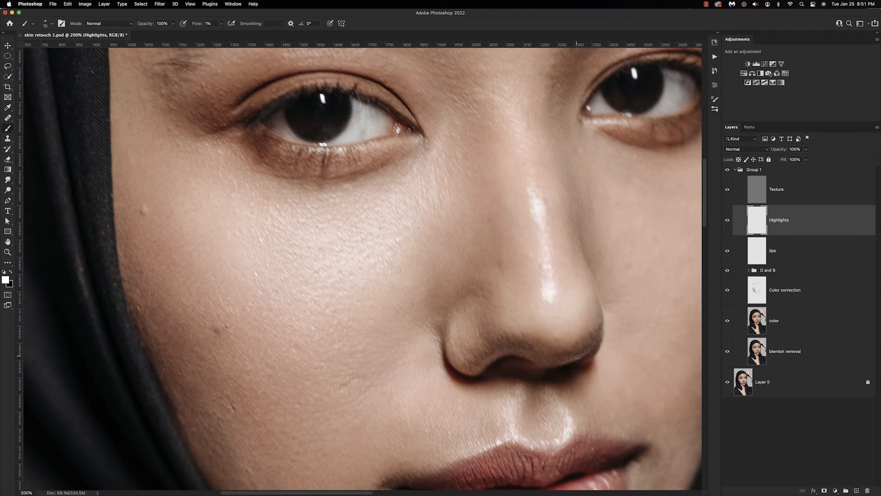
Toggle the Highlights and lips layers off and on to compare the whole portrait with and without them.
key("super+0")
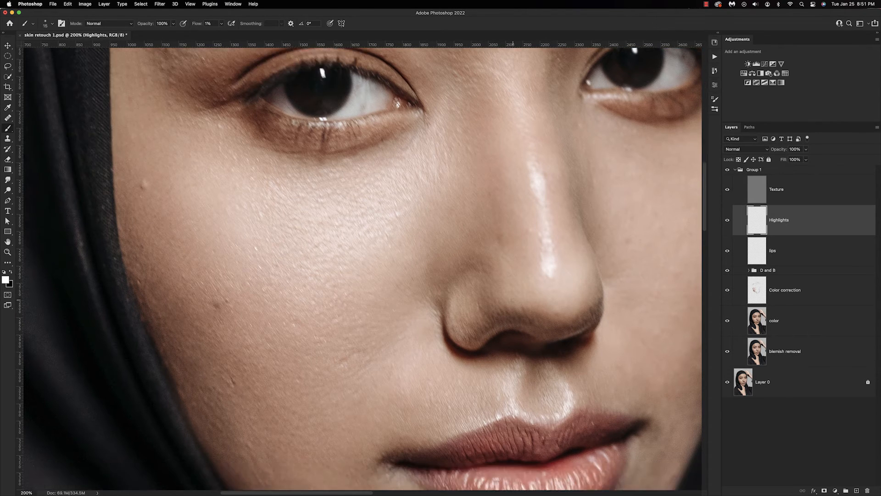
left_click(727, 220)
left_click(727, 219)
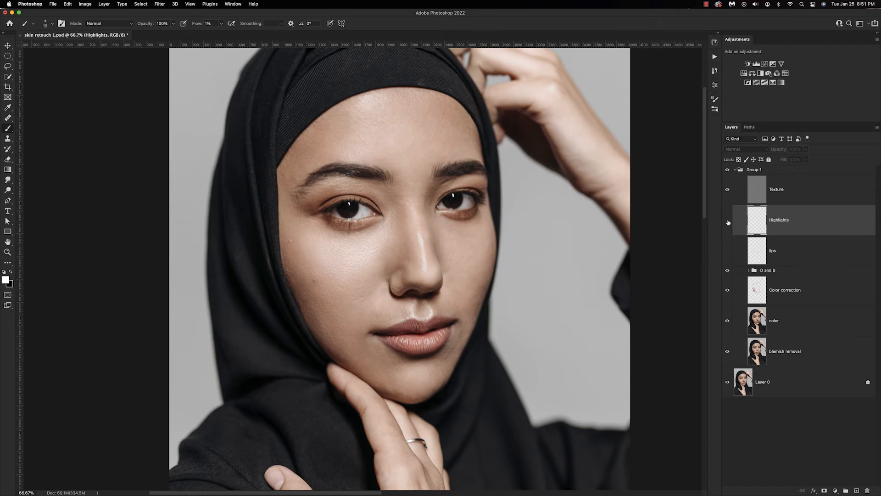
left_click(727, 249)
left_click(727, 220)
left_click(726, 250)
left_click(727, 221)
left_click(728, 240)
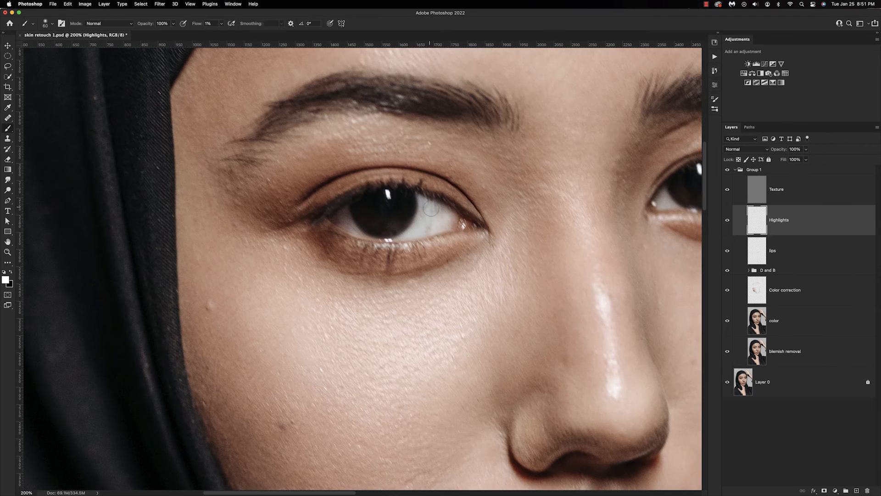
Brighten the whites of both eyes on the Highlights layer with a smaller white brush at 1% flow.
key("bracketleft")
key("bracketleft")
key("bracketleft")
key("bracketleft")
scroll(362, 269, "right", 10)
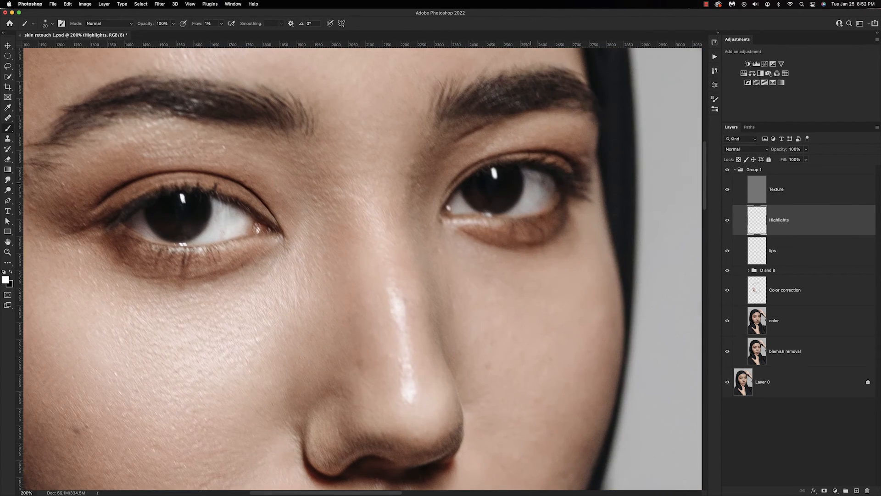
left_click_drag(545, 189, 546, 184)
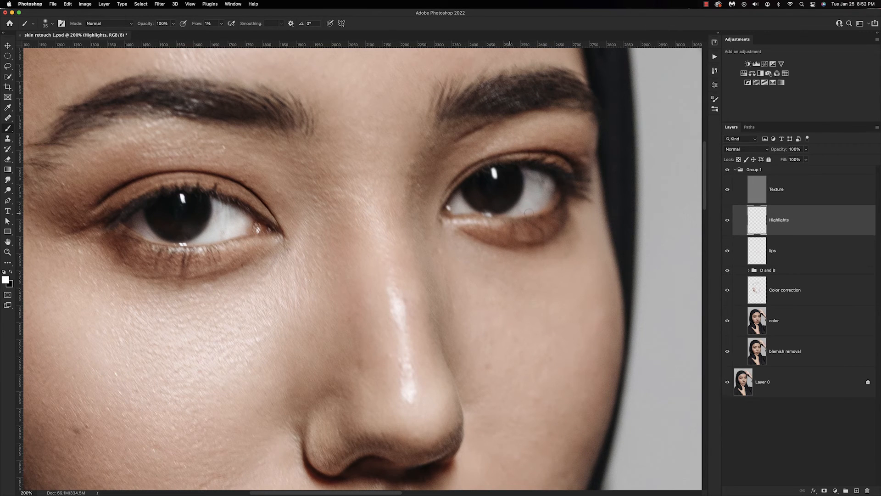
Raise the flow to 7% and paint thin highlights along the eyelid rims of both eyes with a very small brush.
left_click_drag(195, 25, 199, 25)
key("bracketleft")
key("bracketleft")
left_click_drag(444, 220, 506, 222)
left_click_drag(508, 157, 545, 154)
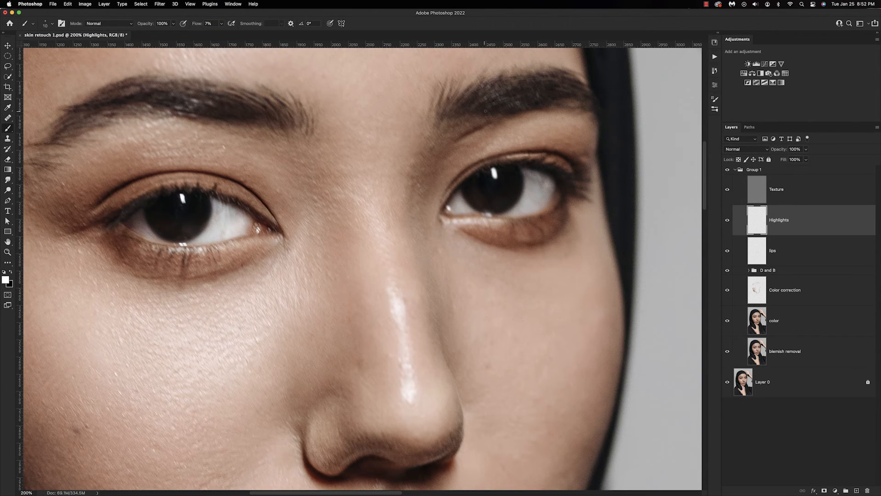
left_click_drag(274, 185, 412, 159)
mouse_move(289, 225)
left_mouse_down()
mouse_move(342, 225)
mouse_move(396, 207)
mouse_move(413, 214)
left_mouse_up()
left_click_drag(347, 227, 386, 216)
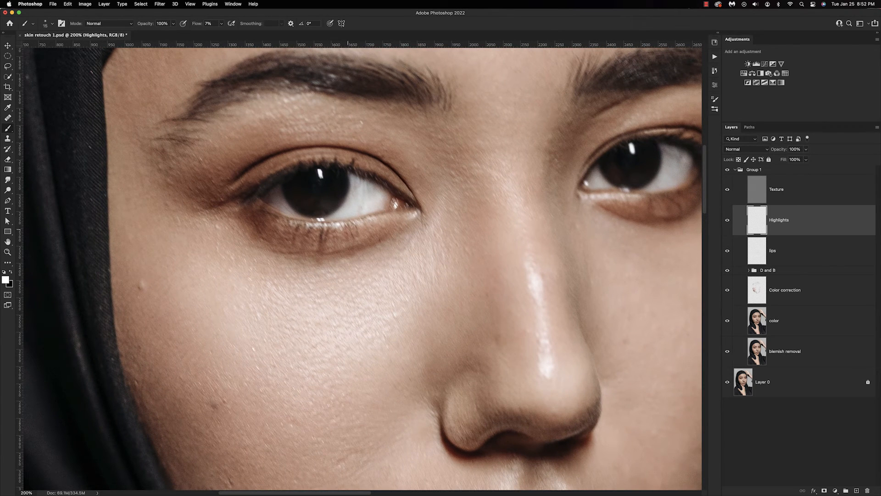
left_click_drag(288, 222, 306, 223)
Lower the flow to 2%, enlarge the brush and highlight the brow bone beneath the eyebrow.
left_click_drag(197, 26, 194, 25)
key("bracketright")
key("bracketright")
key("bracketright")
key("bracketright")
key("bracketright")
mouse_move(260, 113)
left_mouse_down()
mouse_move(303, 107)
mouse_move(299, 96)
mouse_move(343, 122)
left_mouse_up()
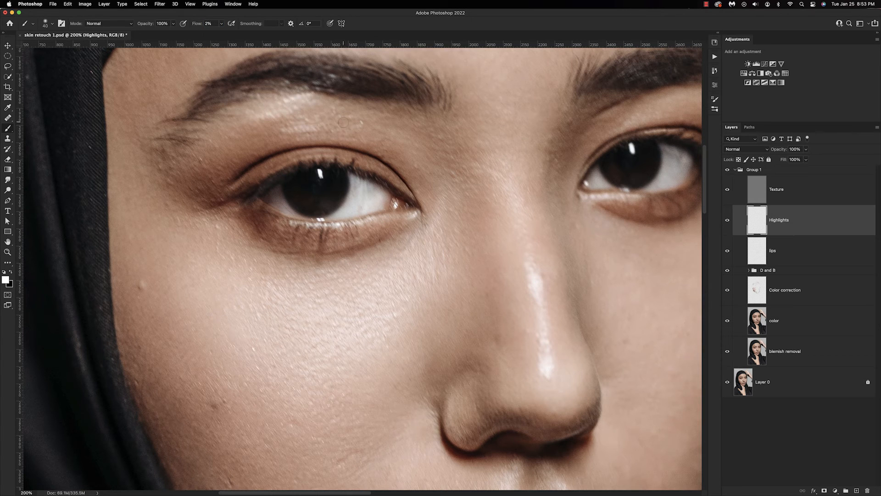
Reduce the brush size and add soft highlights around the other eye.
key("bracketleft")
key("bracketleft")
key("bracketleft")
key("bracketleft")
scroll(362, 266, "right", 10)
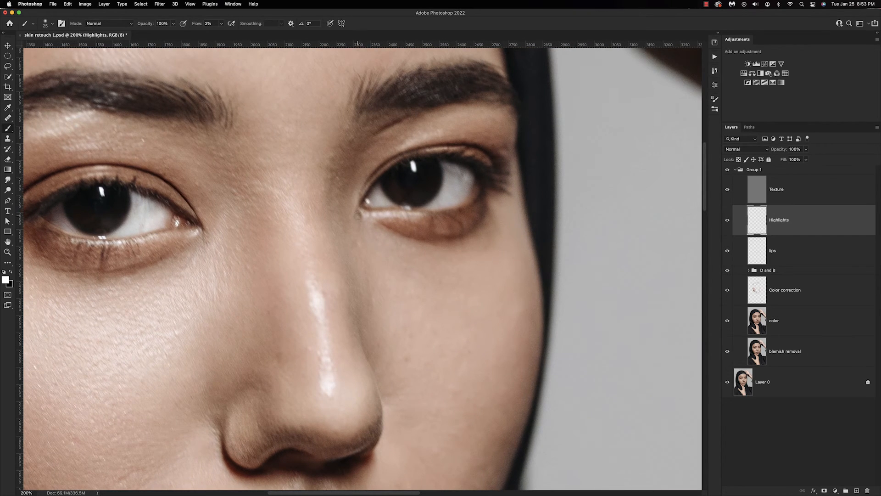
Toggle the Highlights layer off and on to compare the portrait with and without the painted highlights.
key("super+0")
left_click(727, 223)
left_click(727, 222)
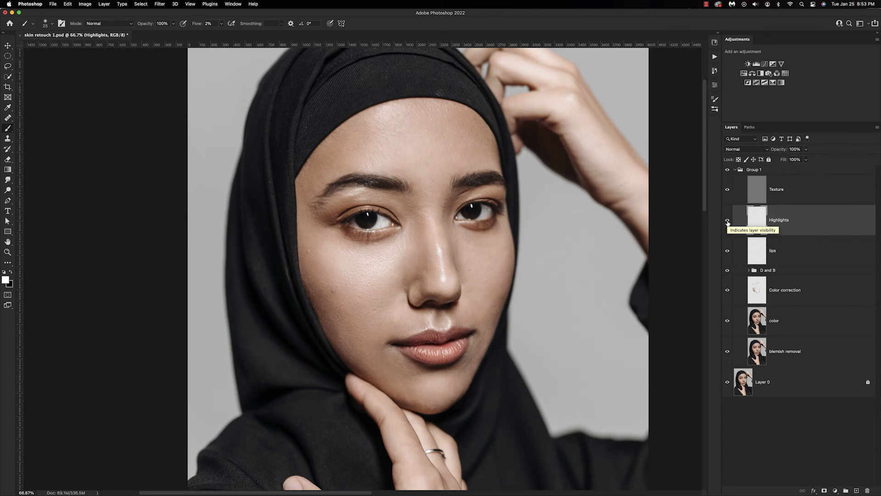
Add a Solid Color fill layer of f4b37a above Highlights, blended as Soft Light and hidden by a black mask.
left_click(835, 490)
left_click(845, 334)
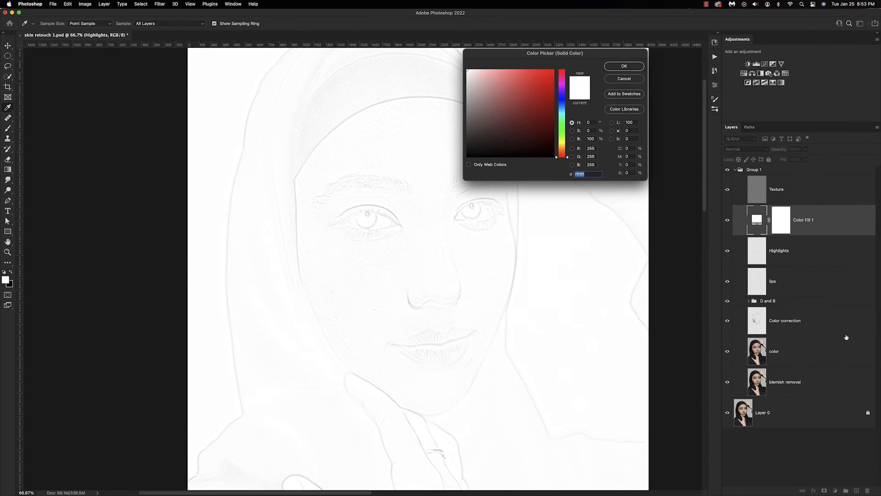
type("f4b")
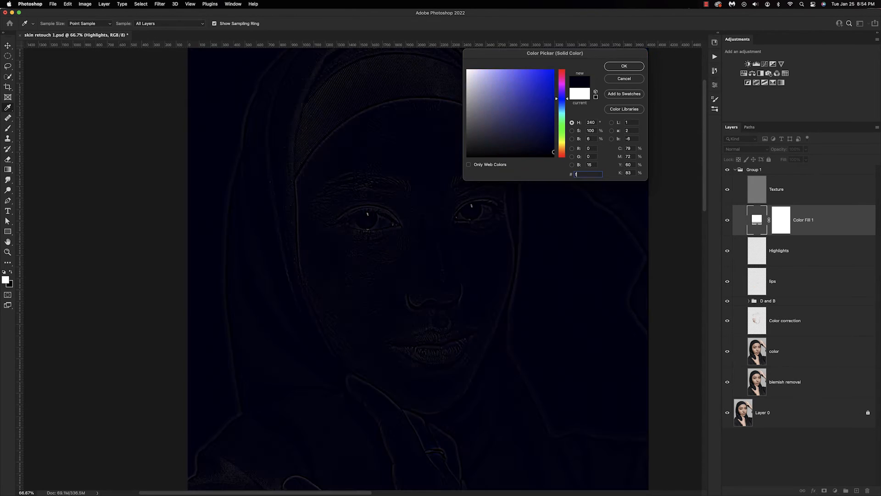
type("37a")
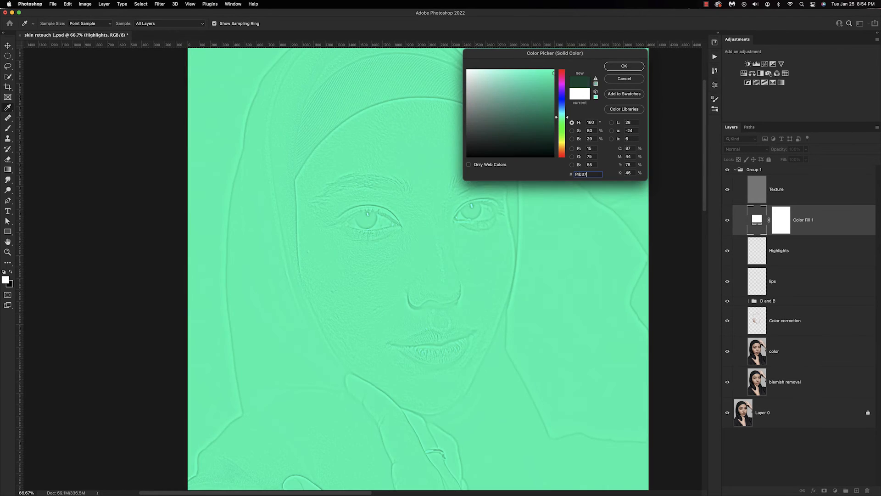
left_click(632, 67)
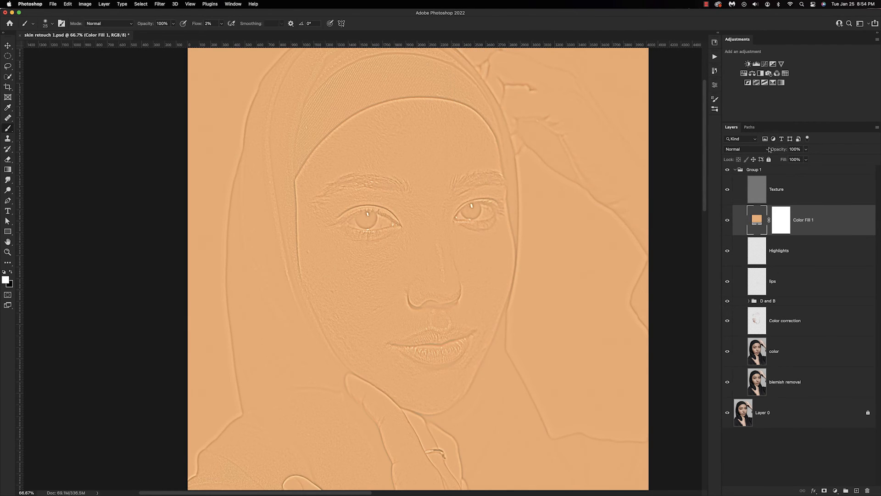
left_click(745, 149)
left_click(747, 258)
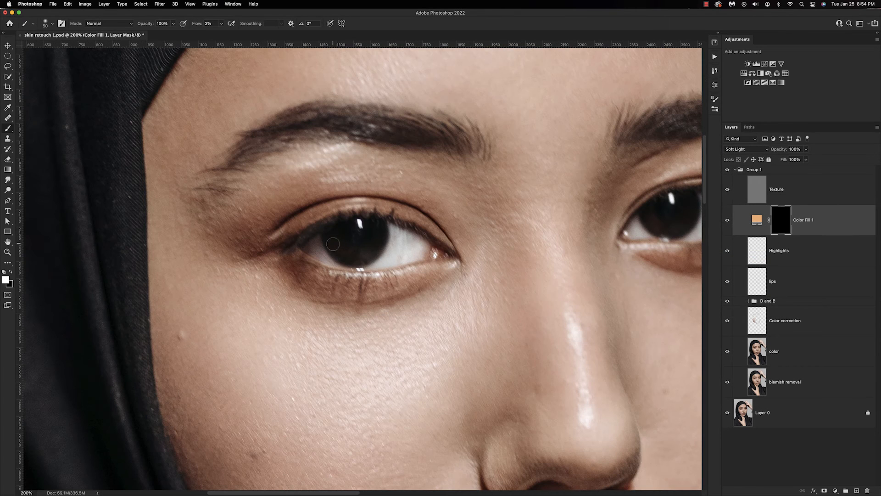
Paint white on the Soft Light colour fill's mask over both irises with a smaller brush.
key("bracketleft")
mouse_move(363, 254)
left_mouse_down()
mouse_move(340, 256)
mouse_move(324, 232)
mouse_move(379, 245)
mouse_move(384, 227)
mouse_move(379, 245)
mouse_move(357, 264)
left_mouse_up()
scroll(375, 277, "right", 5)
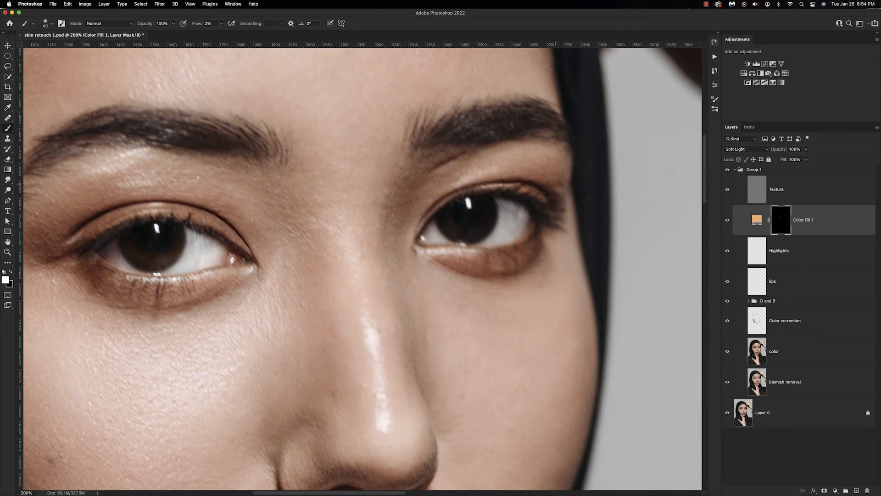
mouse_move(447, 223)
left_mouse_down()
mouse_move(468, 236)
mouse_move(492, 207)
mouse_move(481, 232)
mouse_move(469, 237)
mouse_move(491, 210)
mouse_move(457, 235)
mouse_move(476, 234)
mouse_move(490, 204)
mouse_move(447, 227)
mouse_move(478, 238)
left_mouse_up()
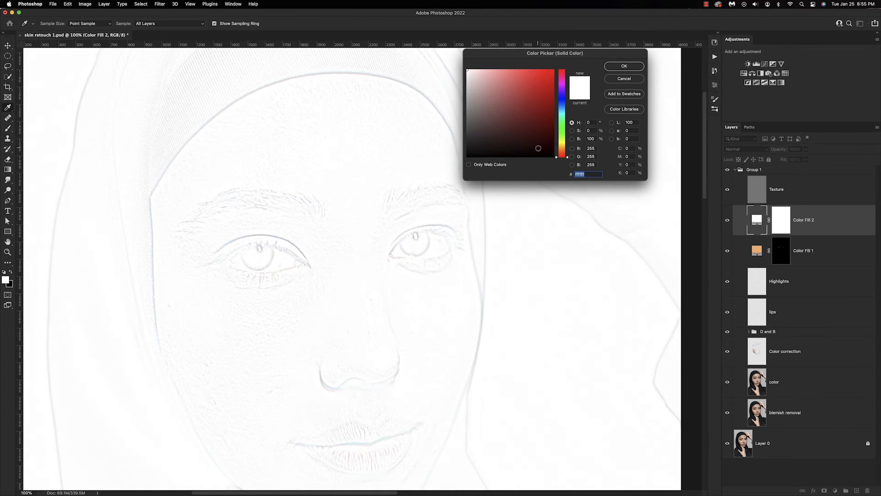
Set the second Solid Color fill layer's colour to ffba6f and its blend mode to Overlay.
type("ffba")
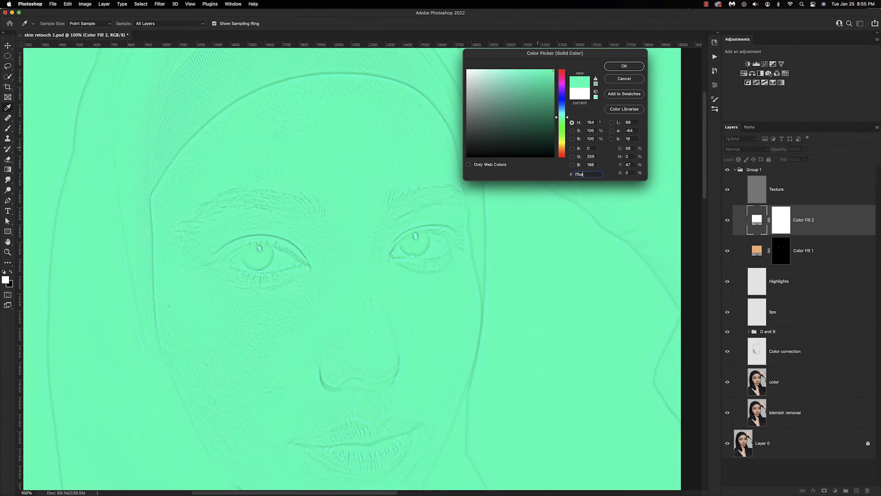
type("73")
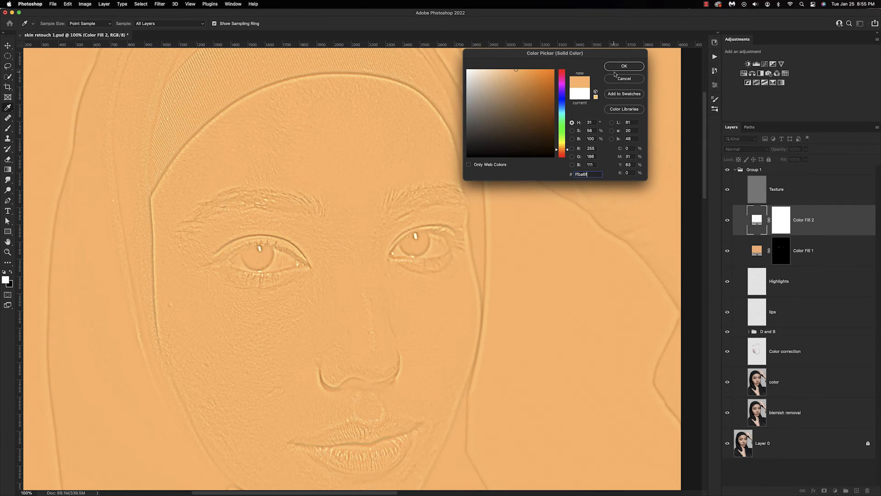
left_click(624, 66)
left_click(746, 149)
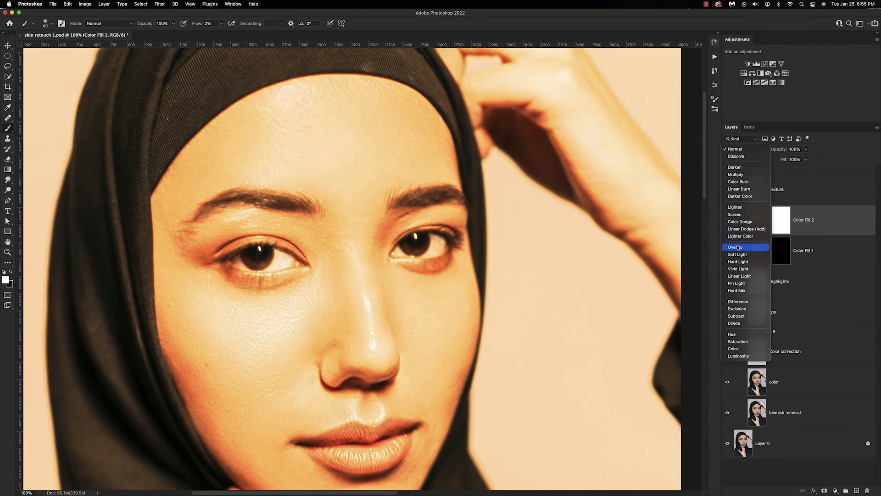
left_click(734, 250)
Invert the Overlay colour fill's mask to black to hide its effect.
left_click(781, 227)
key("ctrl+i")
scroll(215, 293, "up", 1)
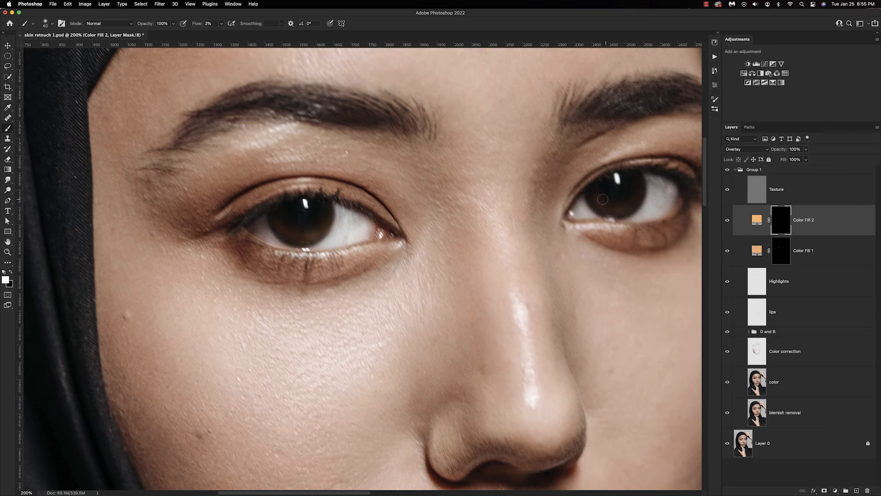
Paint white over both irises on the Overlay and Soft Light colour fill masks with the 2% flow brush.
mouse_move(606, 207)
left_mouse_down()
mouse_move(636, 199)
mouse_move(627, 212)
mouse_move(590, 195)
mouse_move(631, 203)
mouse_move(642, 187)
left_mouse_up()
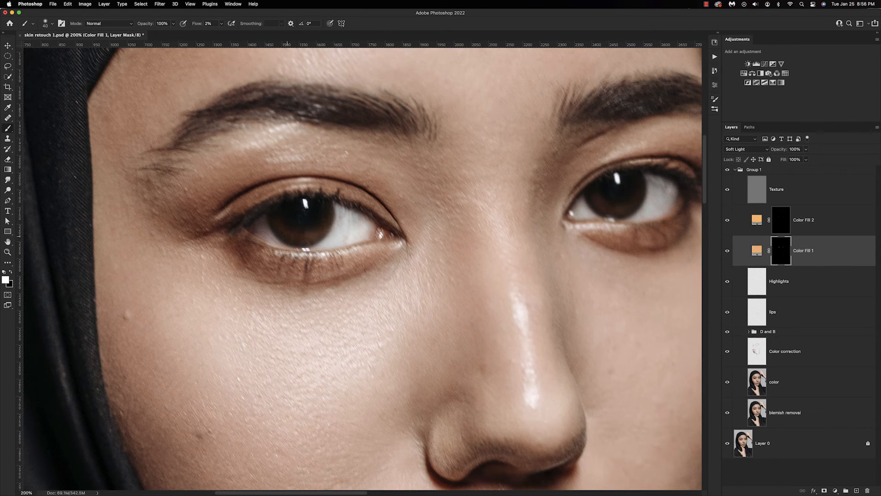
scroll(274, 179, "right", 5)
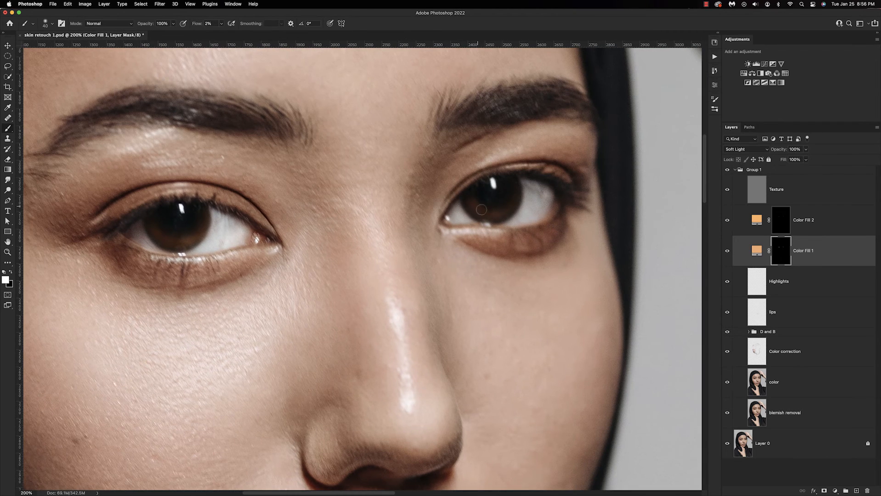
key("super+minus")
key("super+minus")
key("super+minus")
key("super+minus")
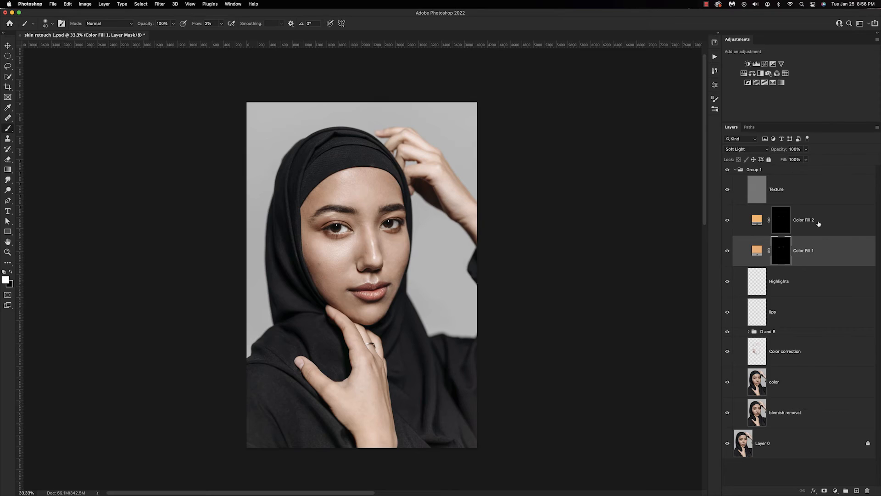
Add a new layer above Color Fill 2 and name it Blush.
left_click(819, 224)
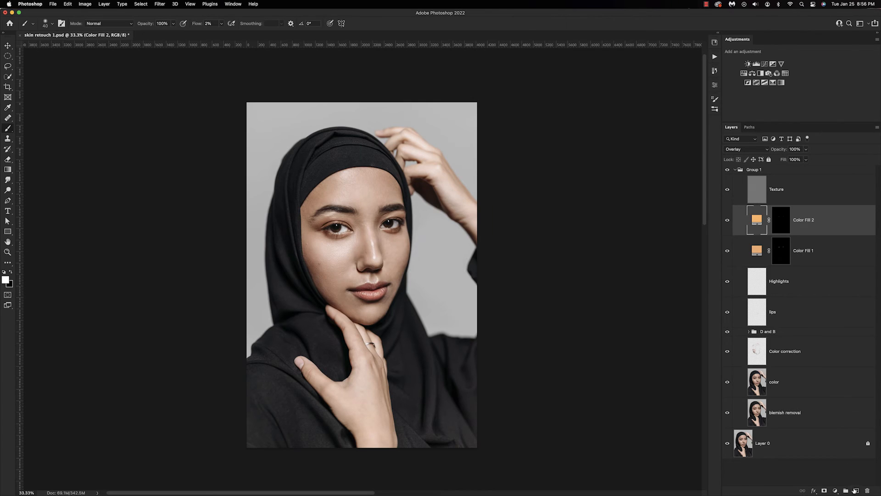
double_click(779, 219)
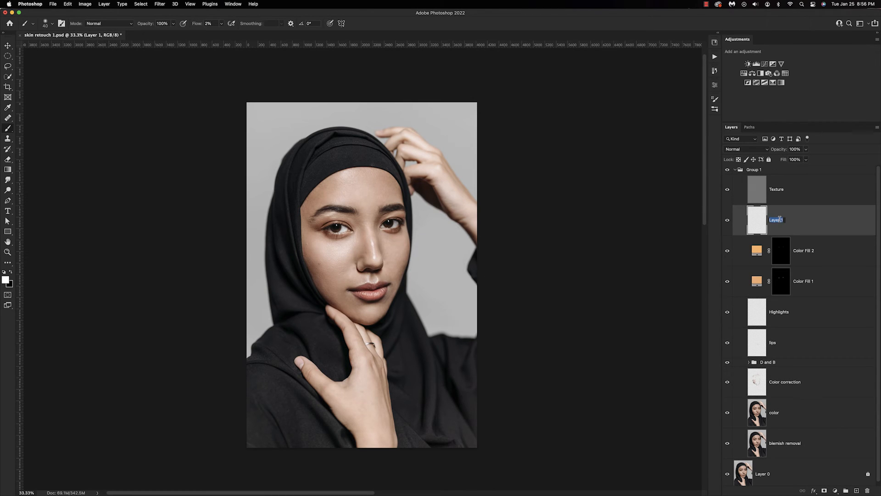
type("Blush")
key("Return")
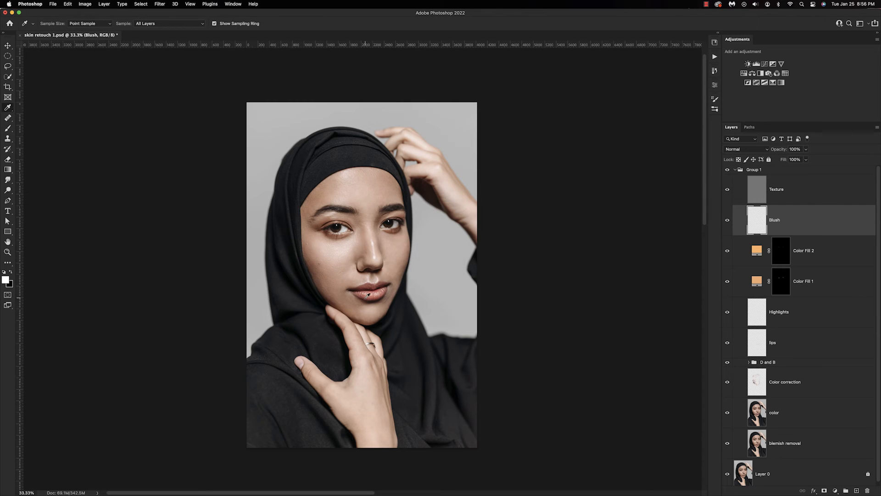
Sample the lip colour, lighten the foreground colour to de8577, and set the brush flow to 1%.
left_click(369, 295)
key("b")
left_click(5, 279)
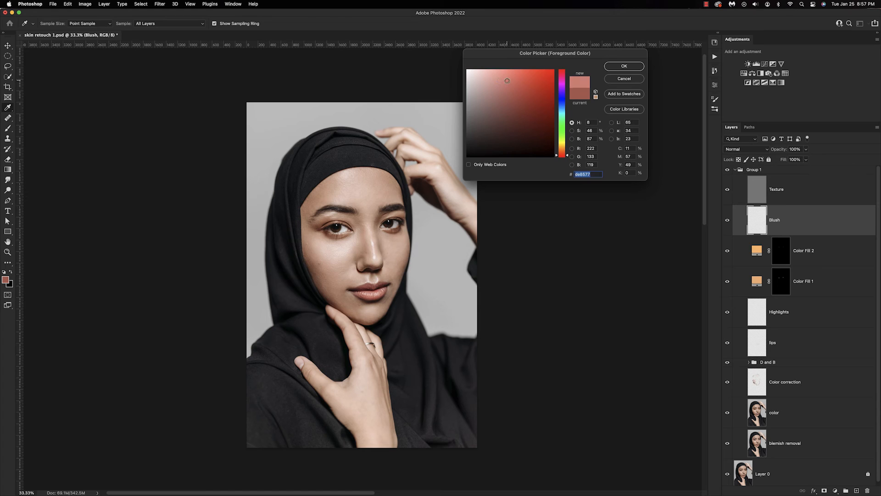
left_click(611, 65)
left_click_drag(199, 24, 186, 26)
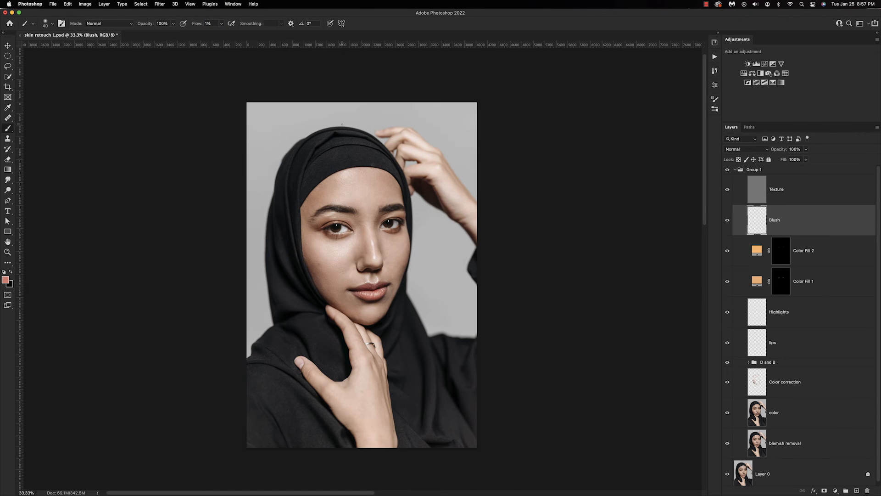
Paint soft blush over the cheeks and nose on the Blush layer with a large brush, softening excess with the 30% opacity Eraser.
key("super+equal")
key("bracketright")
key("bracketright")
key("bracketright")
key("bracketright")
key("bracketright")
key("bracketright")
key("bracketright")
key("bracketright")
key("bracketright")
key("bracketright")
key("bracketright")
key("bracketright")
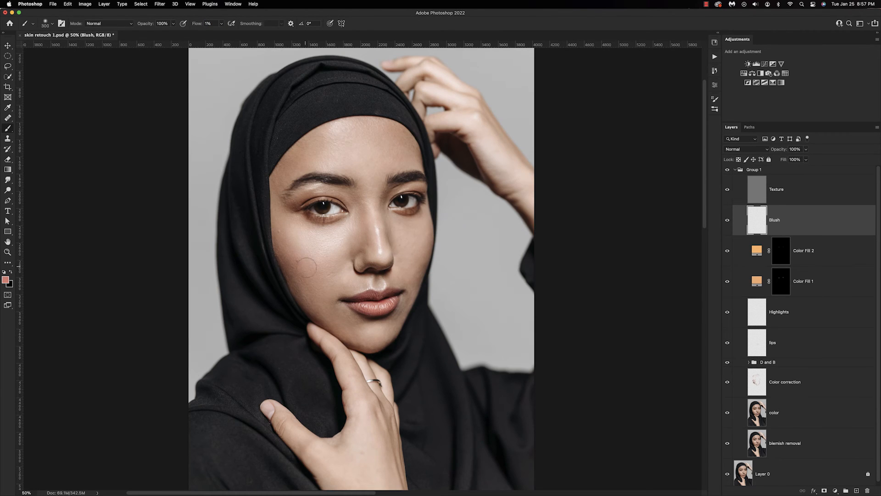
key("bracketleft")
key("bracketleft")
key("bracketleft")
key("bracketleft")
key("bracketleft")
key("e")
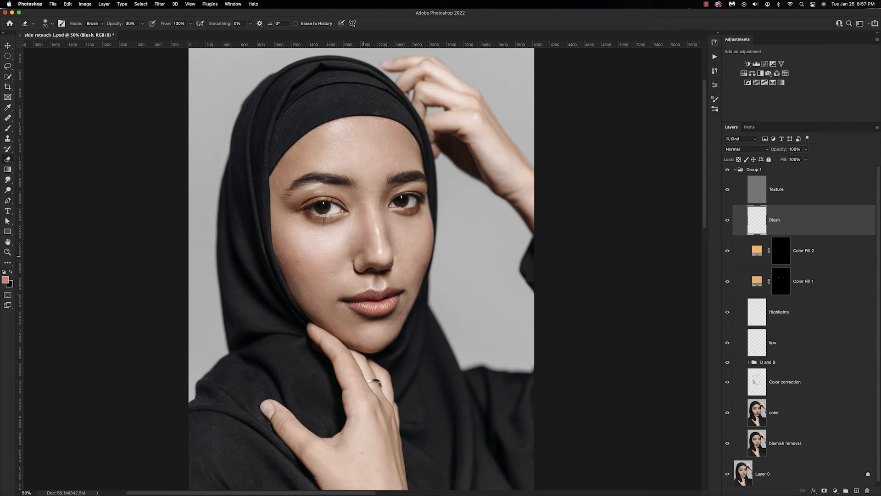
Build up blush around the eyes with a smaller 1% flow brush, then compare the portrait with and without the Blush layer.
key("b")
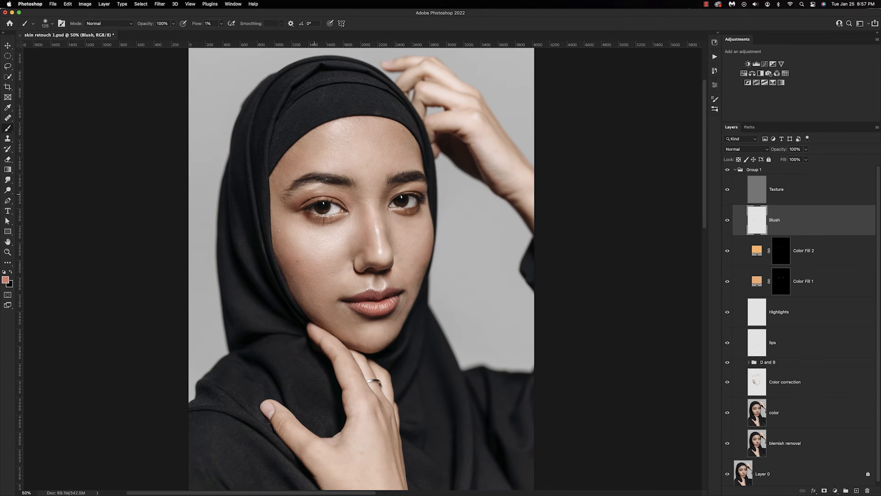
key("bracketleft")
key("bracketleft")
key("bracketleft")
key("e")
key("b")
key("bracketright")
key("bracketright")
key("bracketright")
key("bracketright")
key("bracketright")
key("bracketright")
key("bracketright")
key("bracketright")
key("bracketright")
key("e")
key("b")
key("super+minus")
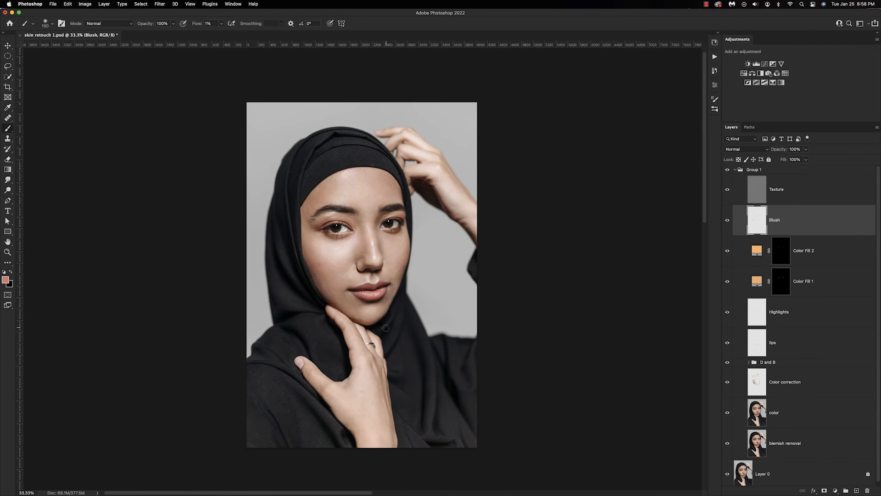
left_click(727, 220)
left_click(727, 220)
left_click(727, 221)
left_click(727, 221)
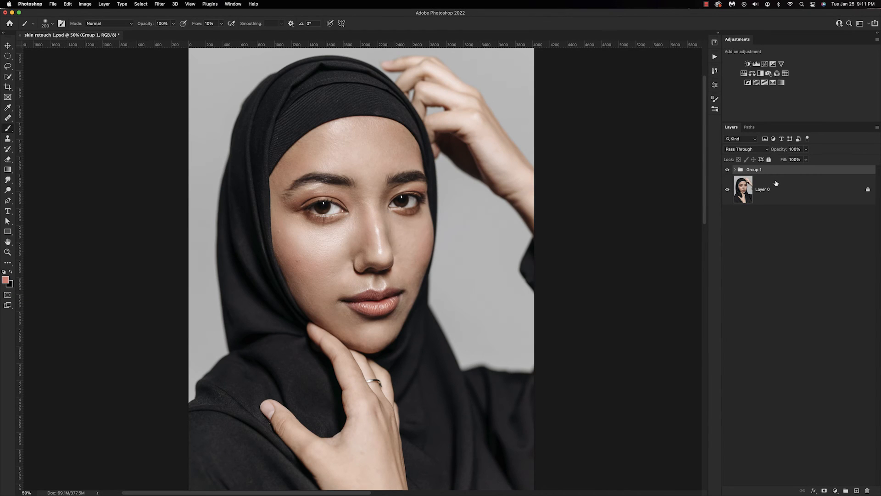
Duplicate Group 1 and convert the copy to a Smart Object.
key("super+j")
right_click(772, 174)
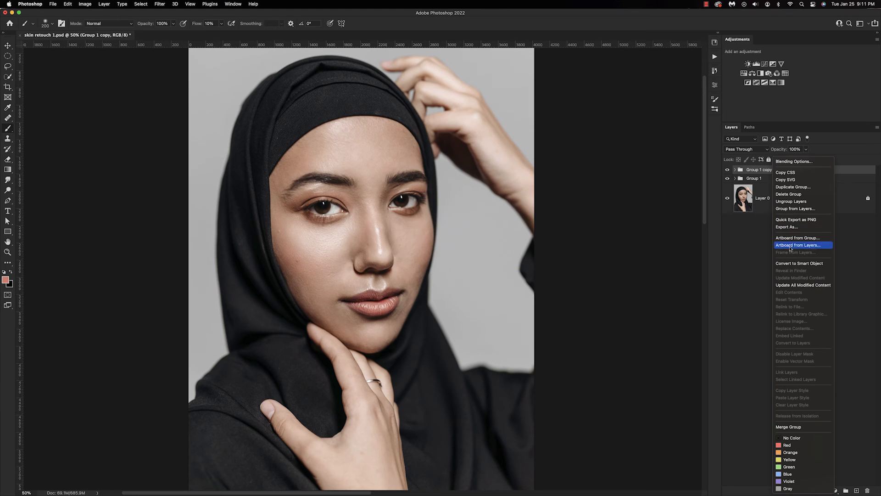
left_click(786, 262)
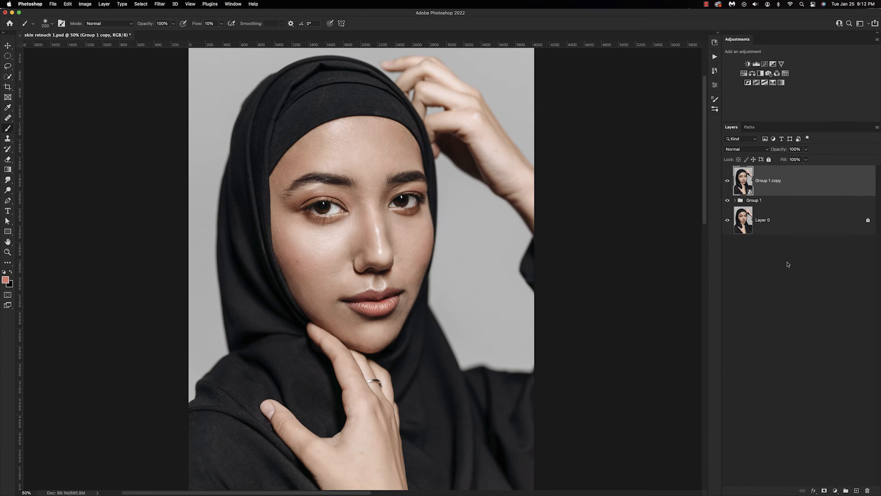
Apply a High Pass filter to the Group 1 copy Smart Object, raising the radius slightly above 5 pixels.
left_click(159, 4)
mouse_move(202, 148)
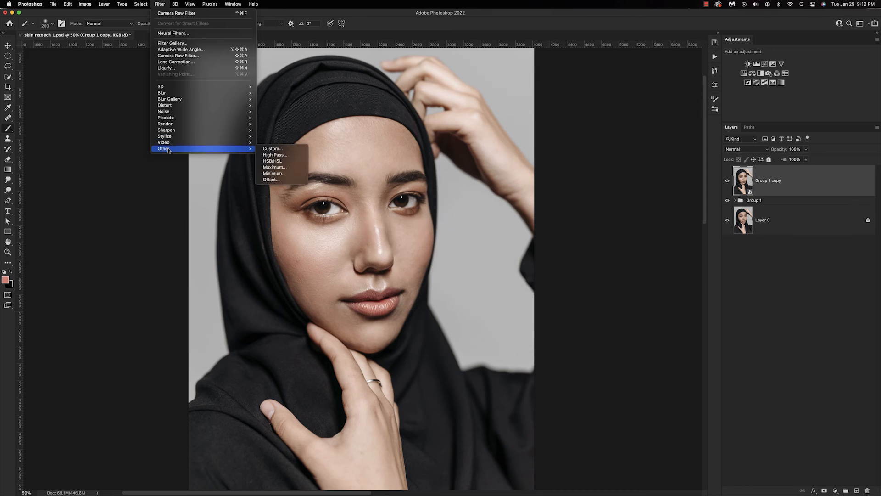
left_click(284, 156)
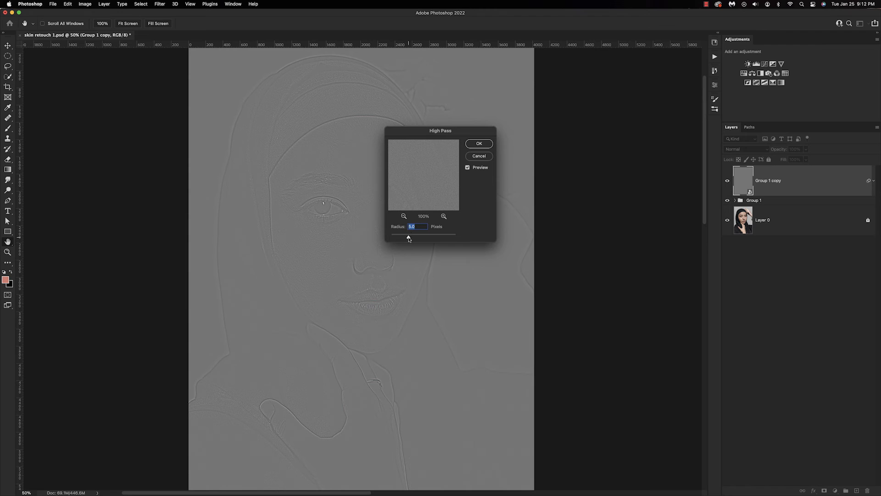
left_click_drag(409, 239, 410, 239)
left_click(479, 143)
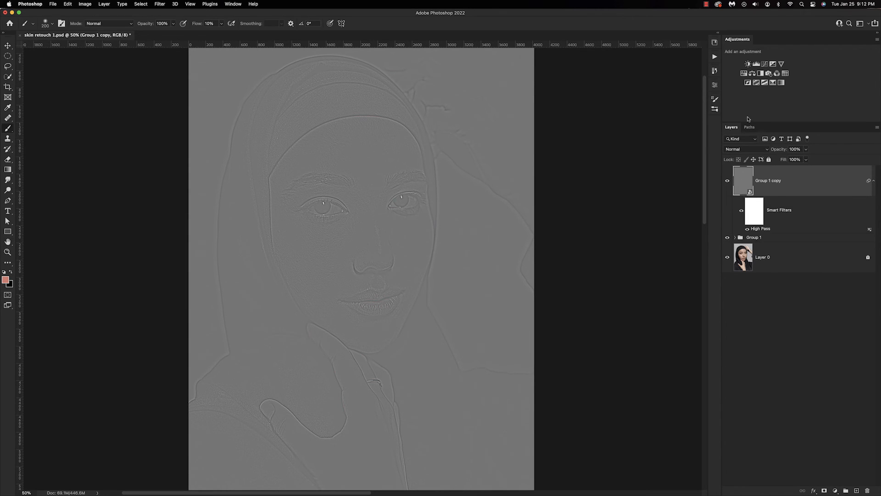
Blend Group 1 copy as Overlay and set its High Pass radius to 7.2 pixels.
left_click(757, 150)
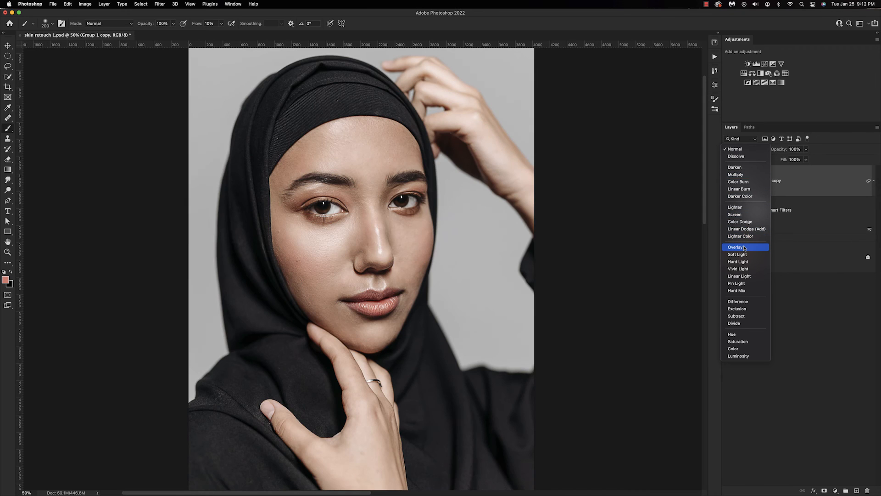
left_click(744, 248)
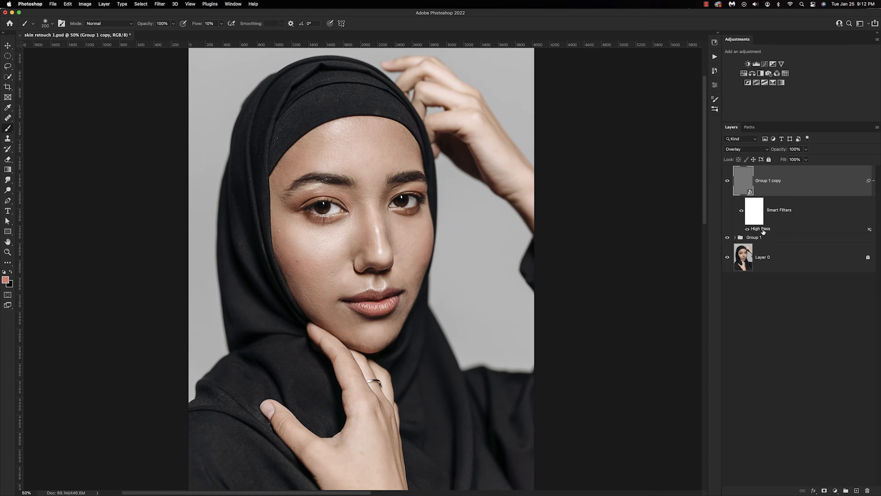
double_click(760, 228)
left_click_drag(410, 239, 413, 239)
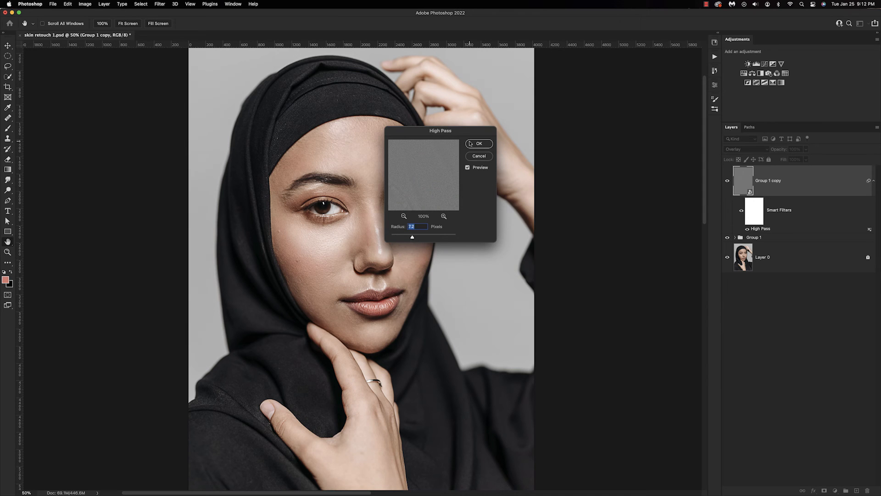
left_click(473, 143)
Add a layer mask to Group 1 copy and invert it to black.
key("b")
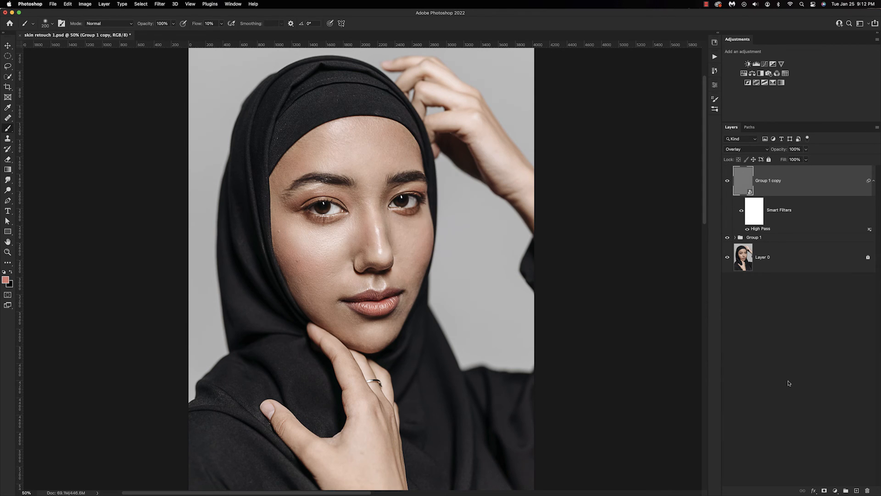
left_click(824, 490)
key("super+i")
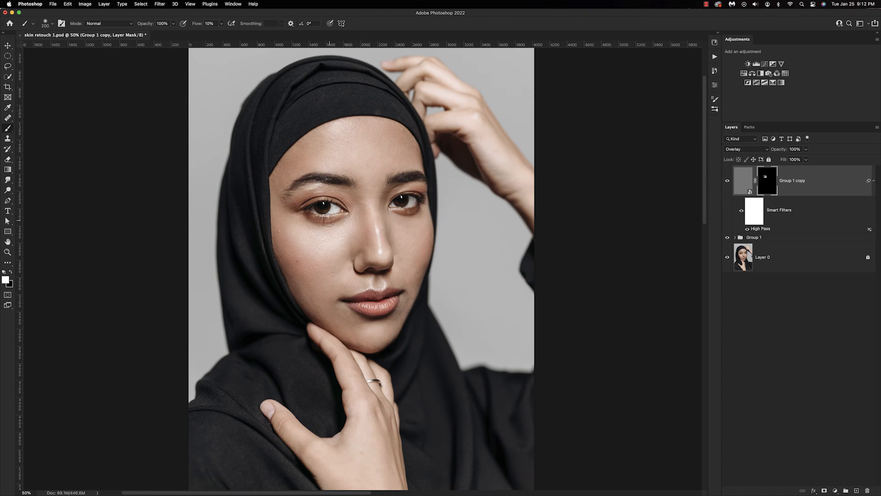
Paint white on the Group 1 copy mask over the eyes and lips at 10% flow, and compare the sharpening on and off.
key("bracketright")
key("bracketright")
key("bracketright")
key("bracketright")
key("bracketright")
key("bracketright")
key("bracketleft")
key("bracketleft")
mouse_move(405, 206)
left_mouse_down()
mouse_move(400, 186)
mouse_move(404, 195)
left_mouse_up()
key("bracketleft")
key("bracketleft")
key("bracketleft")
left_click(727, 181)
left_click(727, 182)
left_click(727, 181)
left_click(728, 182)
Stamp all visible layers onto a new top layer and convert it to a Smart Object.
left_click(856, 490)
key("super+alt+shift+e")
right_click(791, 185)
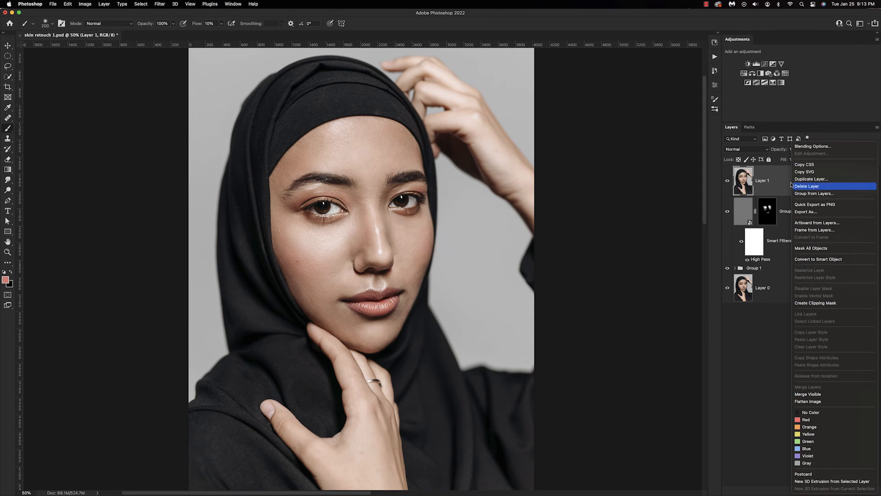
left_click(798, 259)
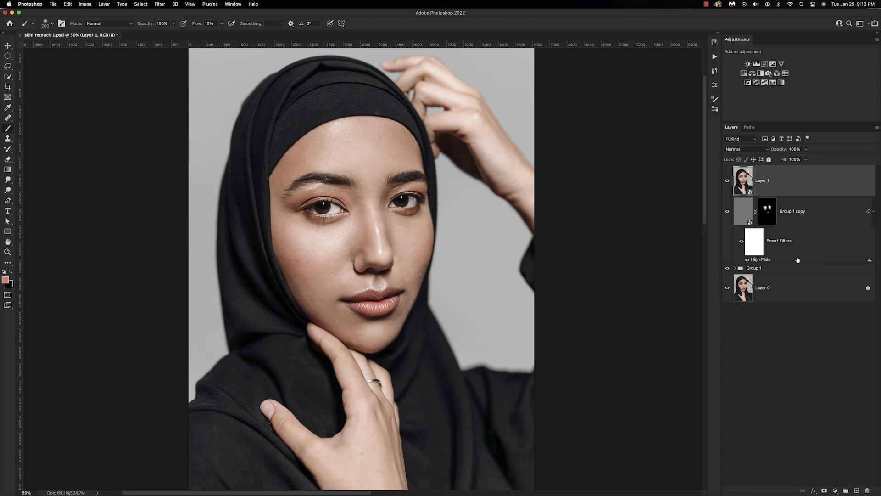
Open Layer 1 in Camera Raw and set Temperature +3, Tint +3, Contrast +13, Highlights +10, Clarity +4 and Vibrance +18.
left_click(159, 5)
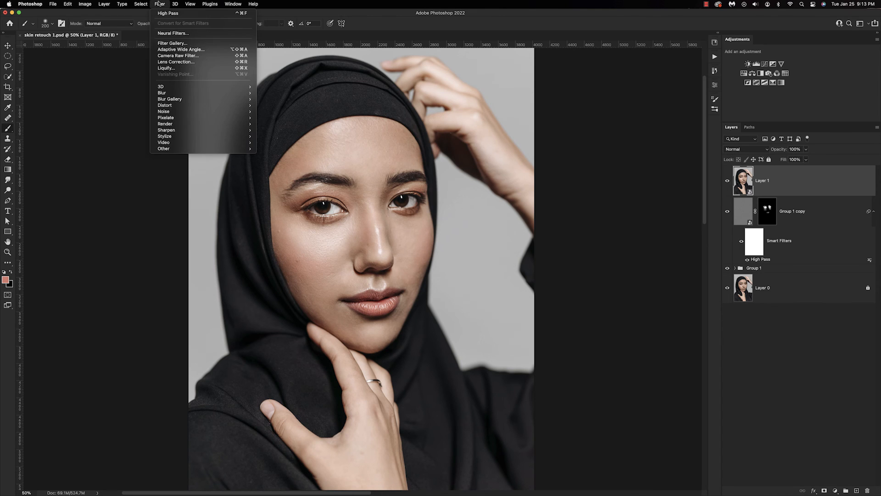
left_click(172, 56)
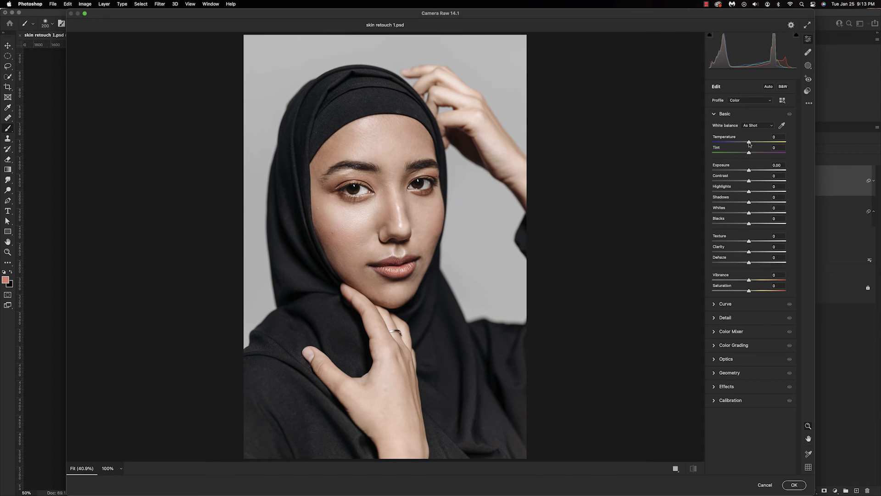
left_click_drag(749, 145, 750, 153)
left_click_drag(749, 181, 753, 193)
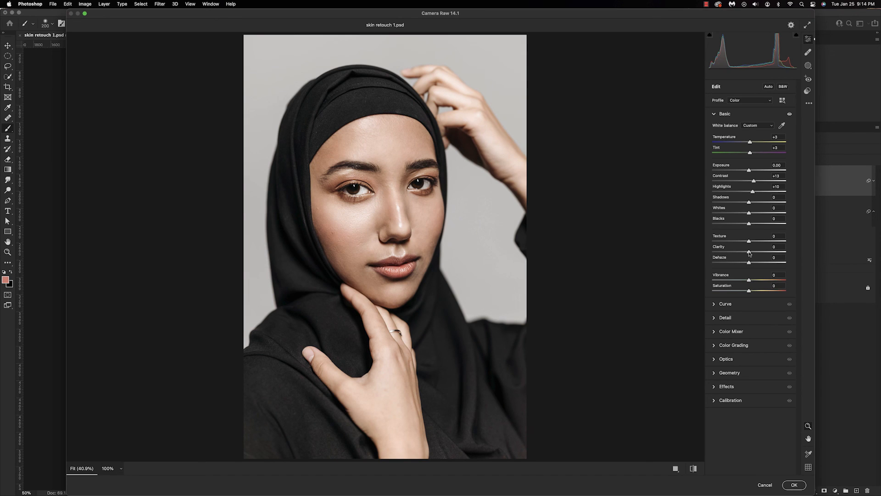
left_click_drag(749, 253, 751, 253)
left_click_drag(748, 282, 755, 281)
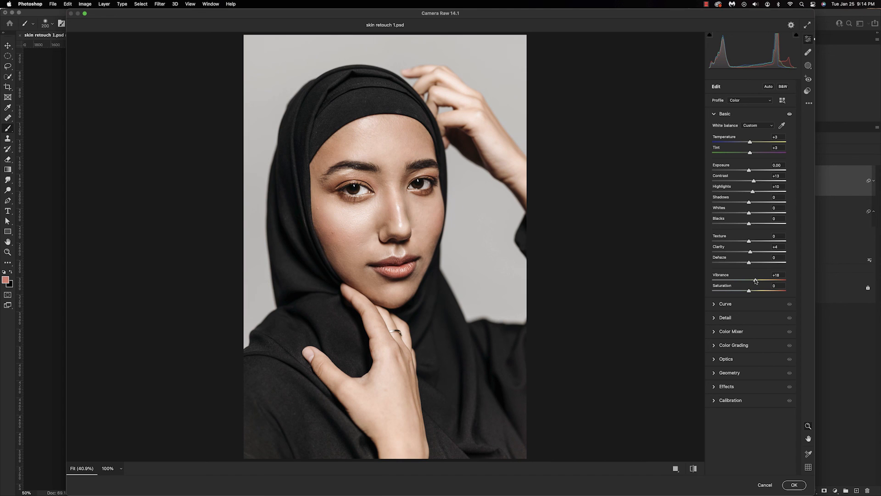
Try Color Grading tints, reset the shadows and highlights wheels, and apply the Camera Raw filter to Layer 1.
left_click(714, 347)
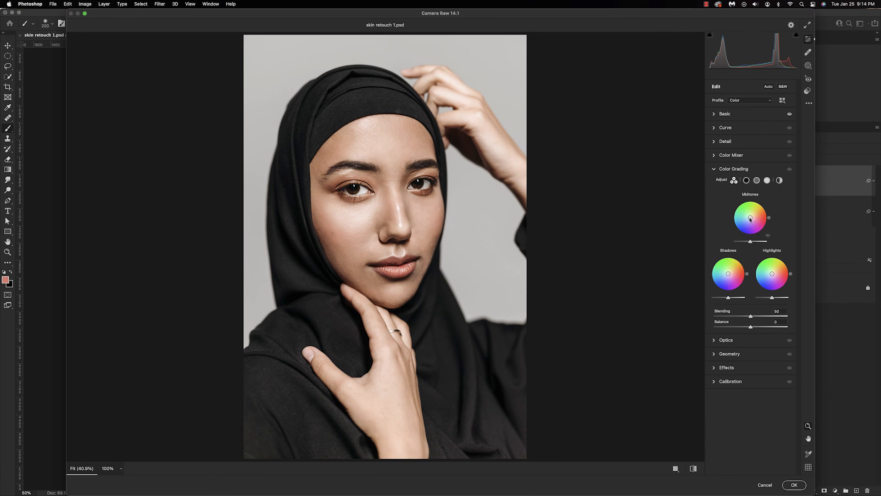
left_click_drag(772, 273, 730, 275)
double_click(729, 275)
double_click(770, 274)
left_click(793, 485)
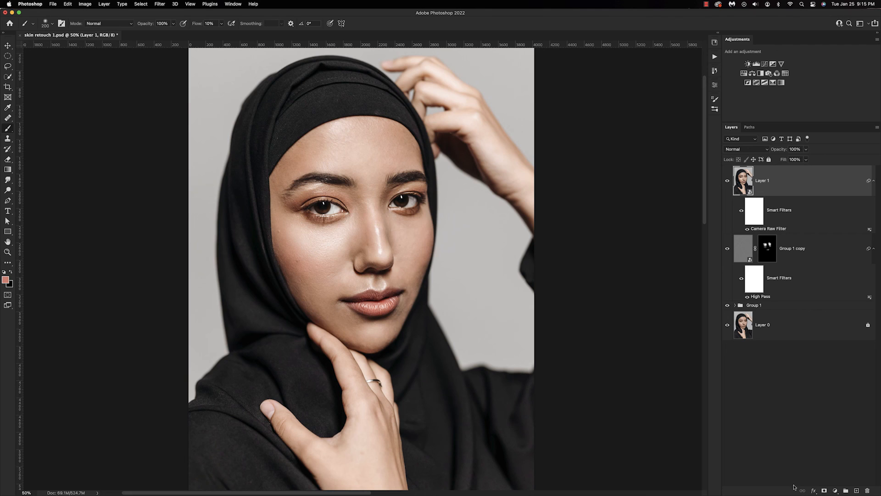
Hide Group 1 and Group 1 copy, and toggle Layer 1 to compare the finished retouch with the original portrait.
left_click(727, 248)
left_click(727, 182)
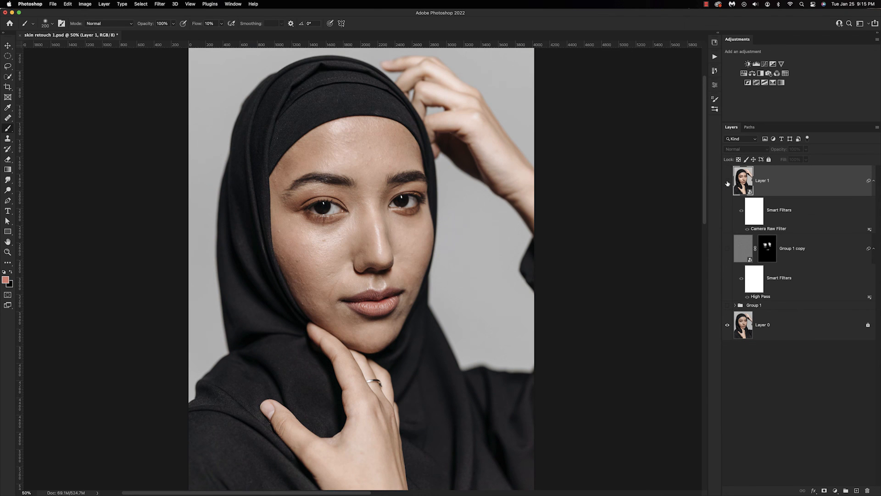
left_click(727, 182)
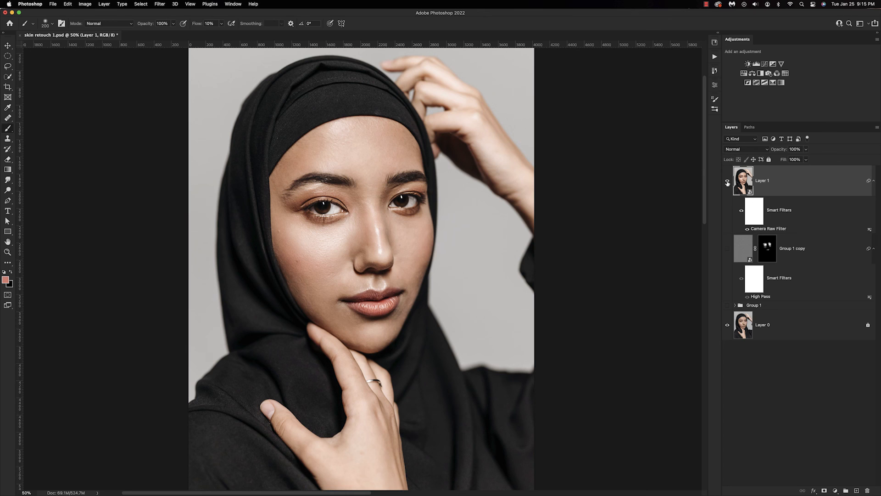
left_click(727, 183)
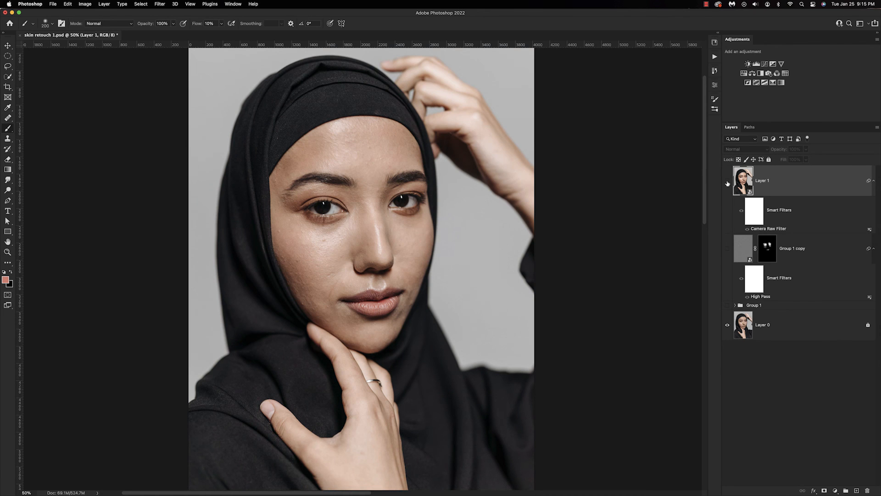
left_click(728, 183)
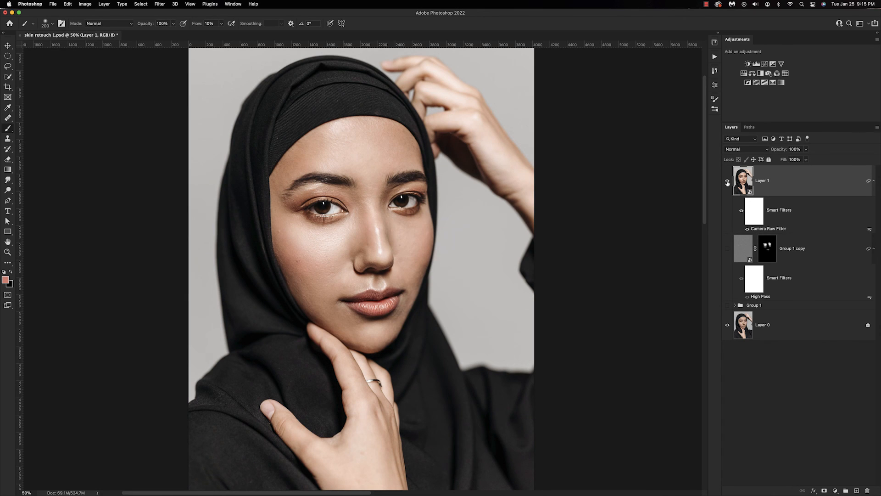